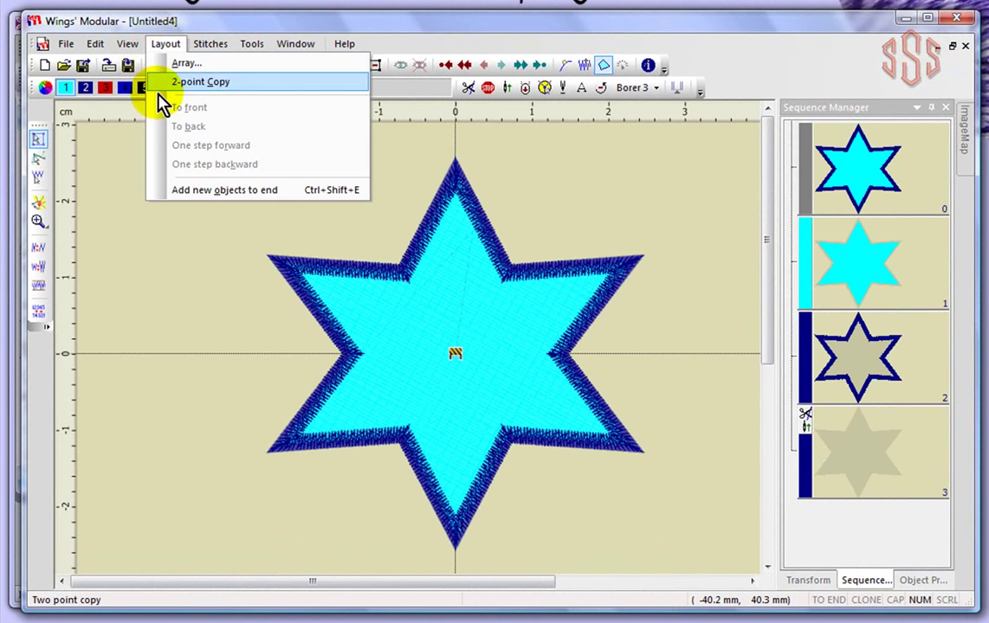
# Step: Create a rectangular array of the star with 3 horizontal and 2 vertical copies, spaced 2.0 mm horizontally and 0.0 mm vertically
pyautogui.click(234, 69)
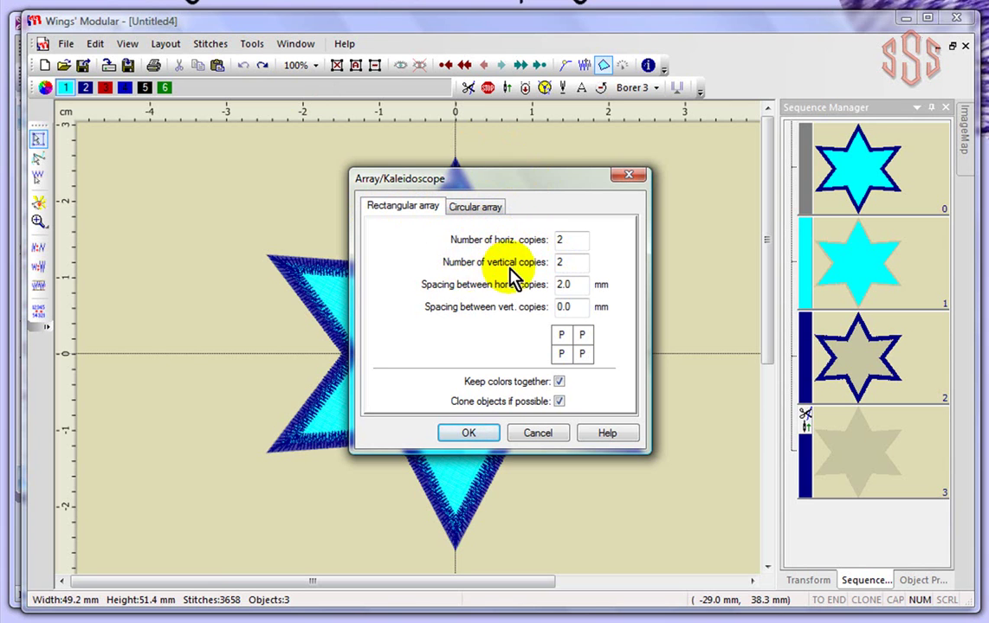
pyautogui.moveTo(574, 242); pyautogui.dragTo(538, 251)
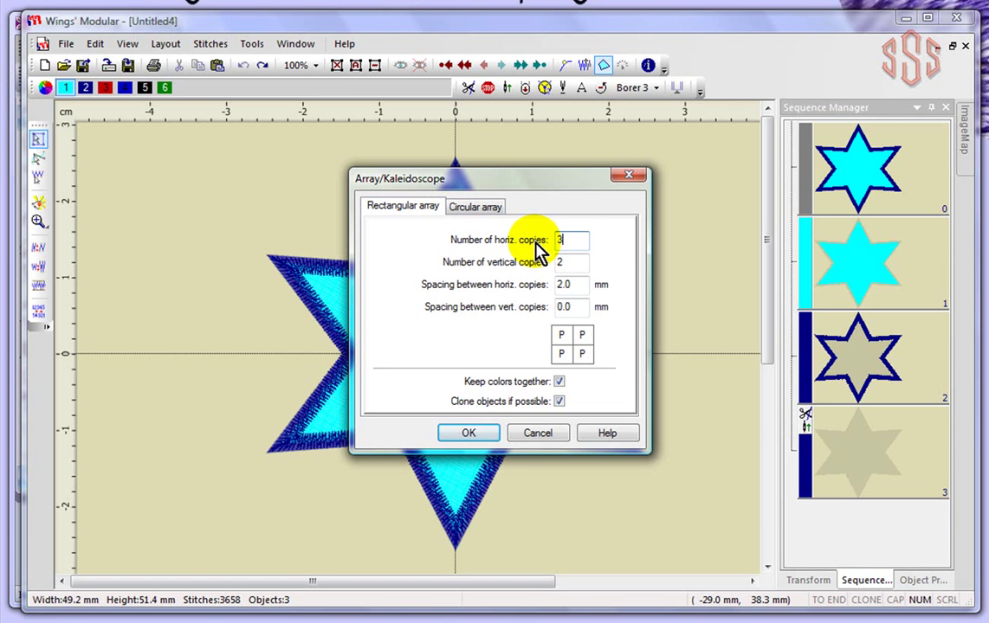
pyautogui.write('3')
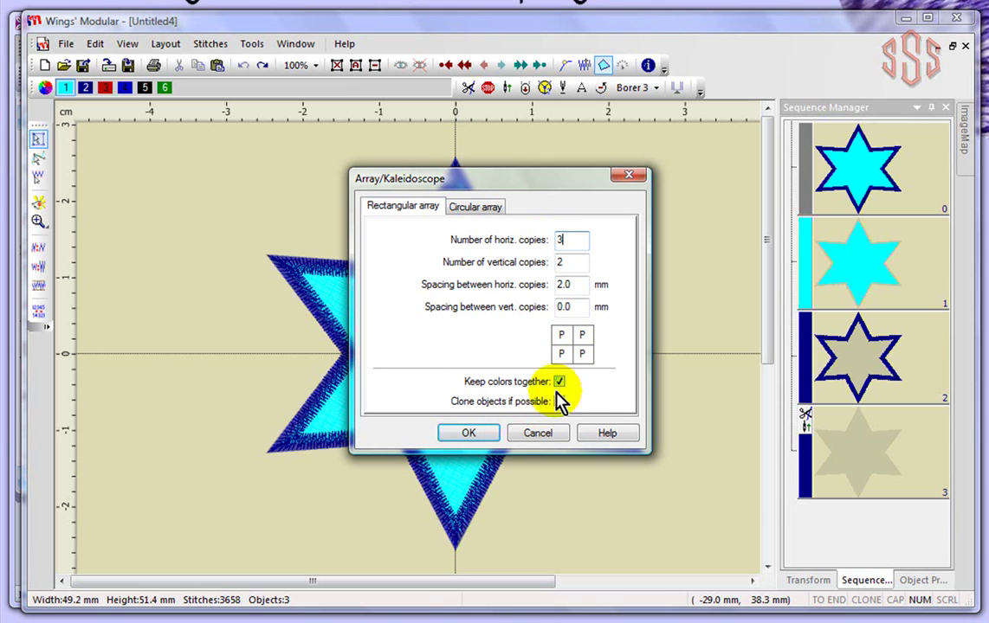
pyautogui.click(469, 434)
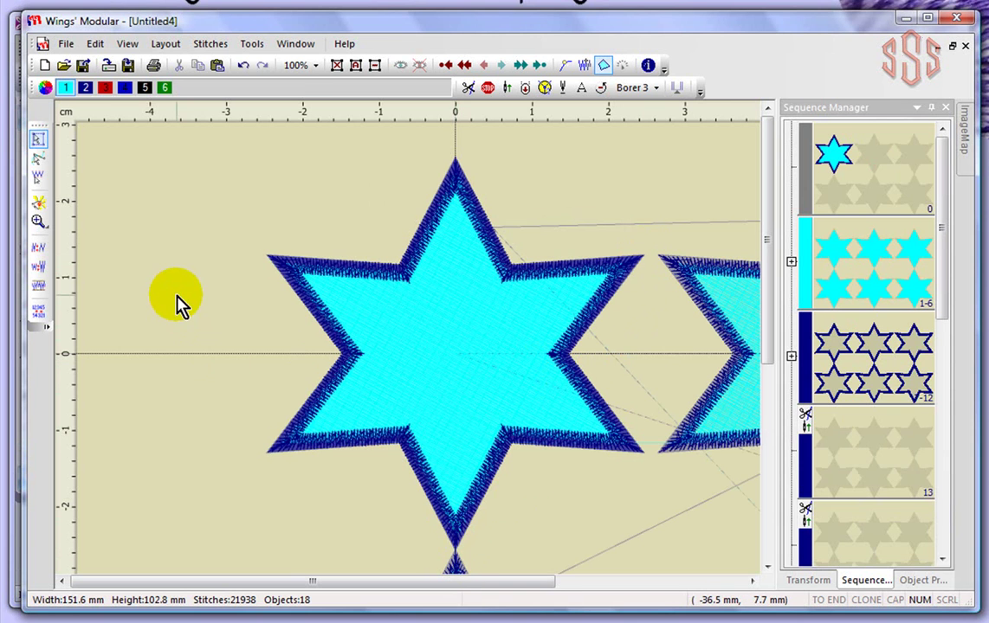
pyautogui.scroll(-5, 718, 437)
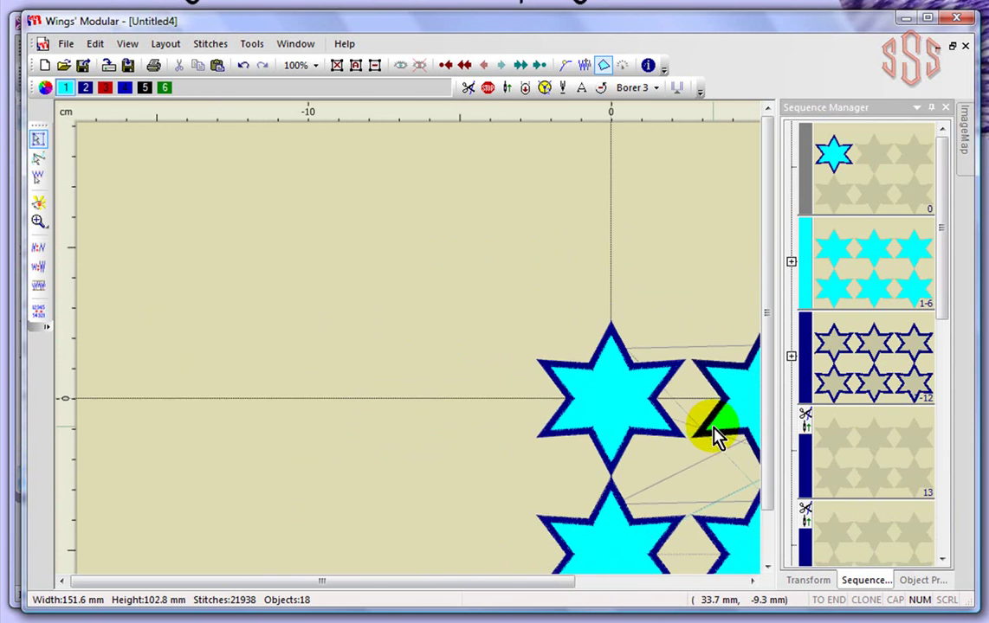
pyautogui.scroll(-2, 715, 474)
pyautogui.moveTo(647, 581); pyautogui.dragTo(751, 581)
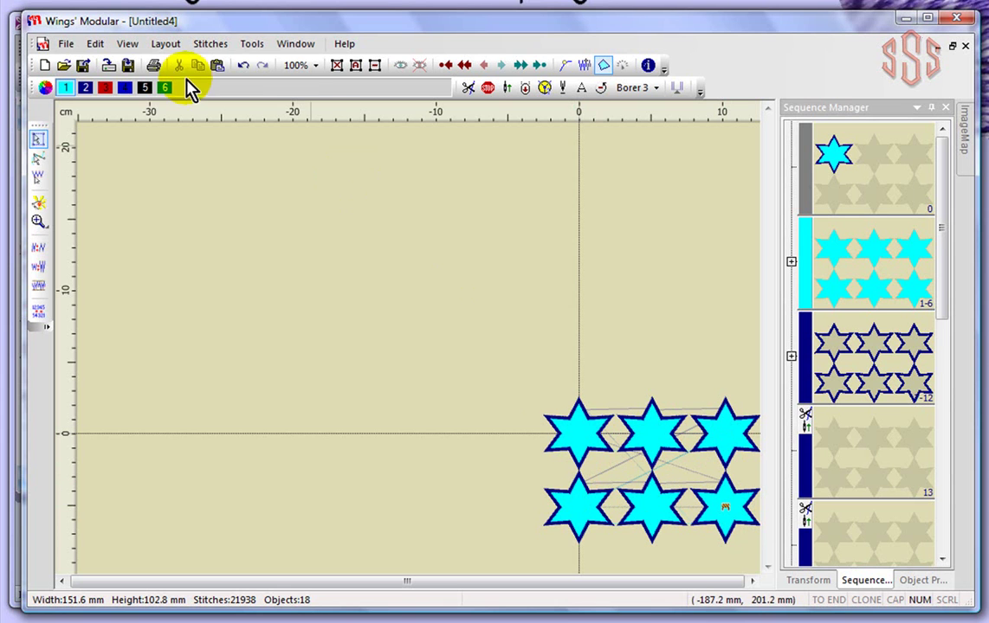
# Step: Array the whole star grid again as a rectangular array with 3 horizontal and 2 vertical copies
pyautogui.click(164, 49)
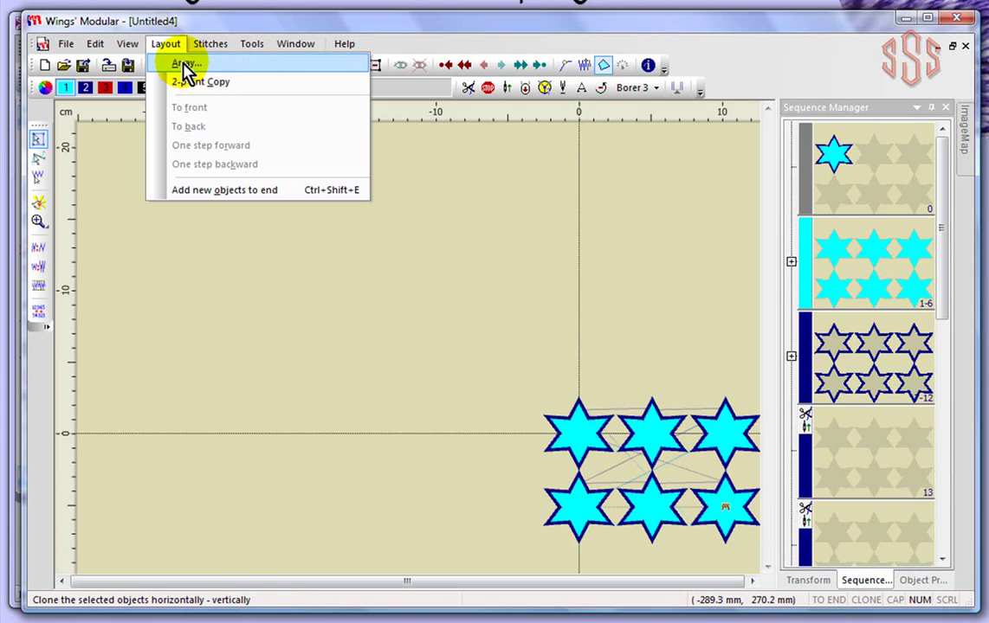
pyautogui.click(184, 64)
pyautogui.moveTo(577, 184); pyautogui.dragTo(391, 149)
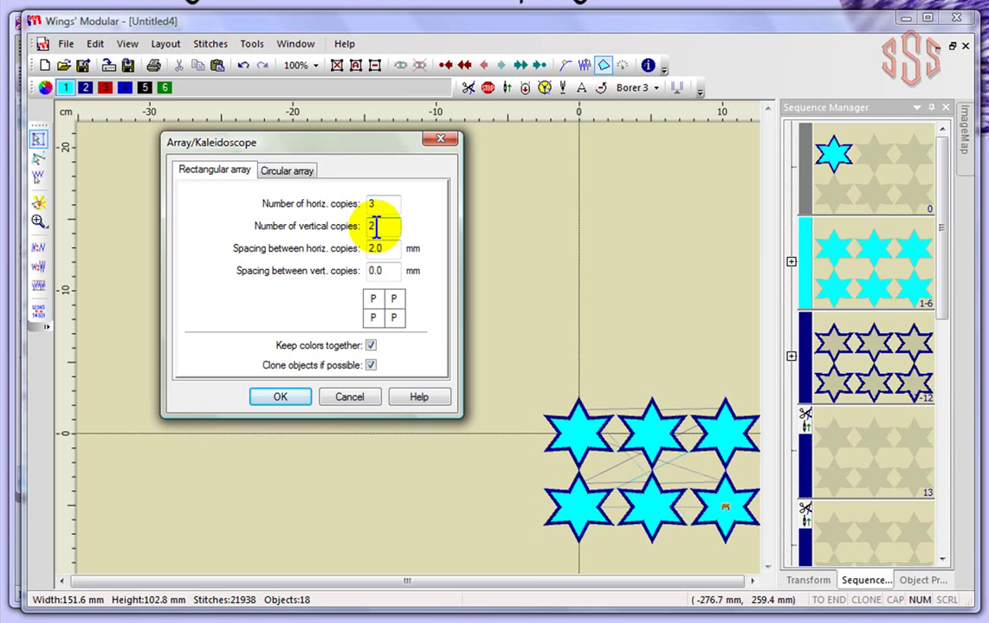
pyautogui.click(281, 397)
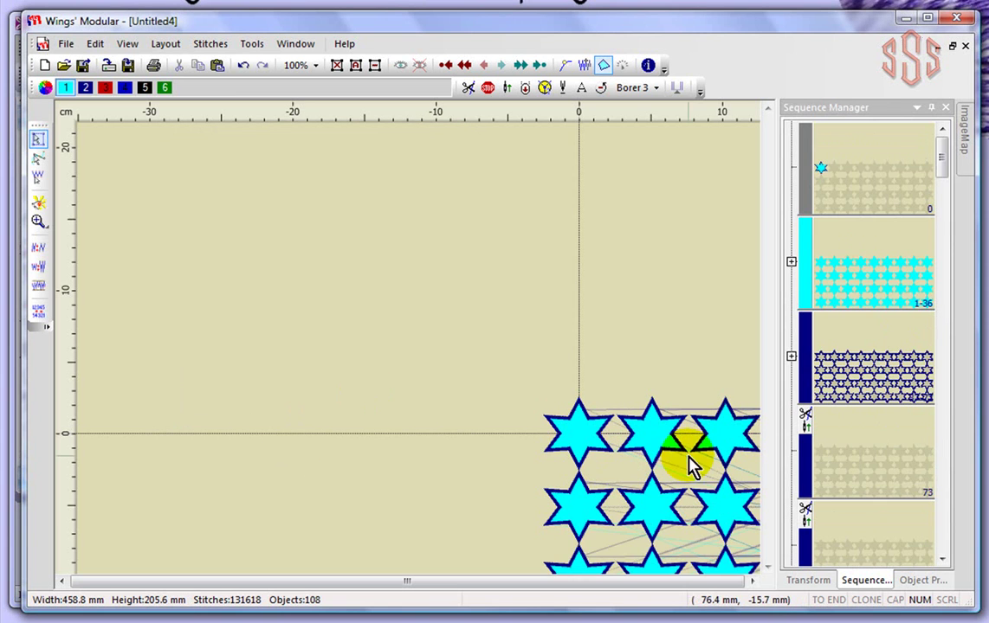
pyautogui.scroll(-2, 698, 464)
pyautogui.scroll(-3, 695, 457)
pyautogui.moveTo(643, 582); pyautogui.dragTo(793, 564)
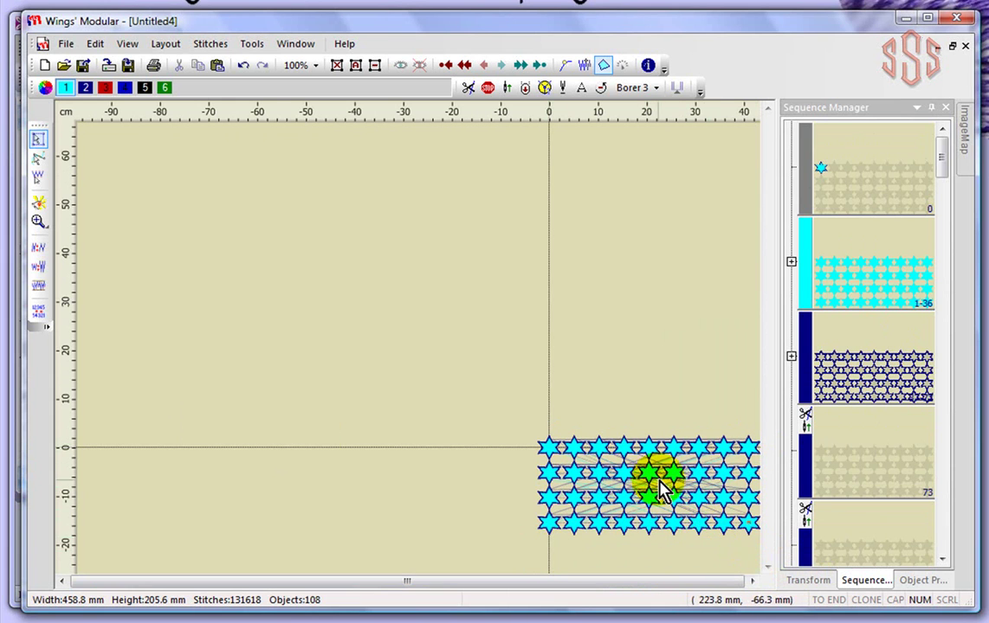
pyautogui.scroll(3, 660, 489)
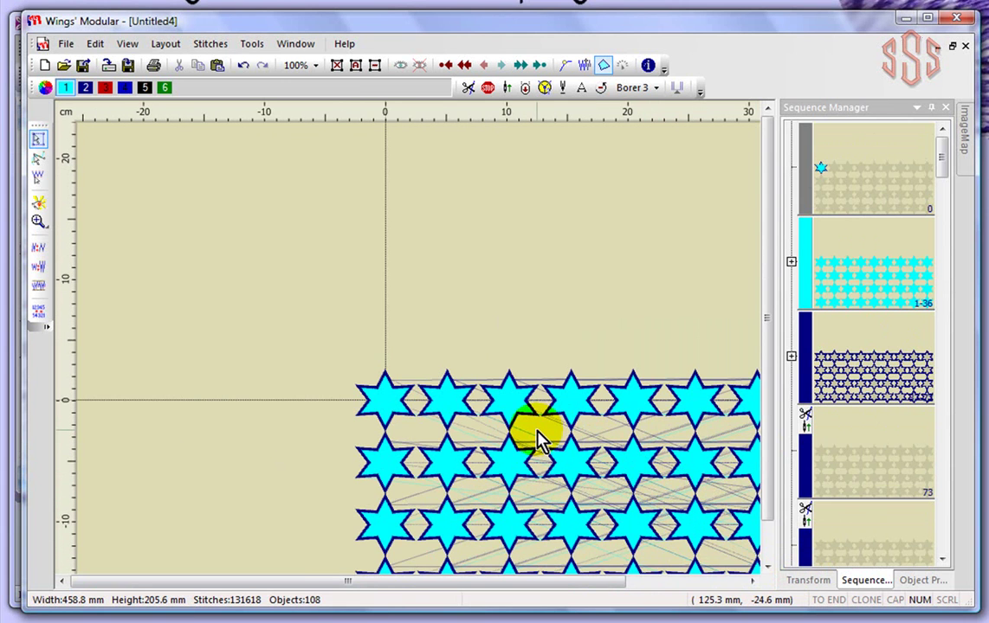
pyautogui.scroll(2, 536, 437)
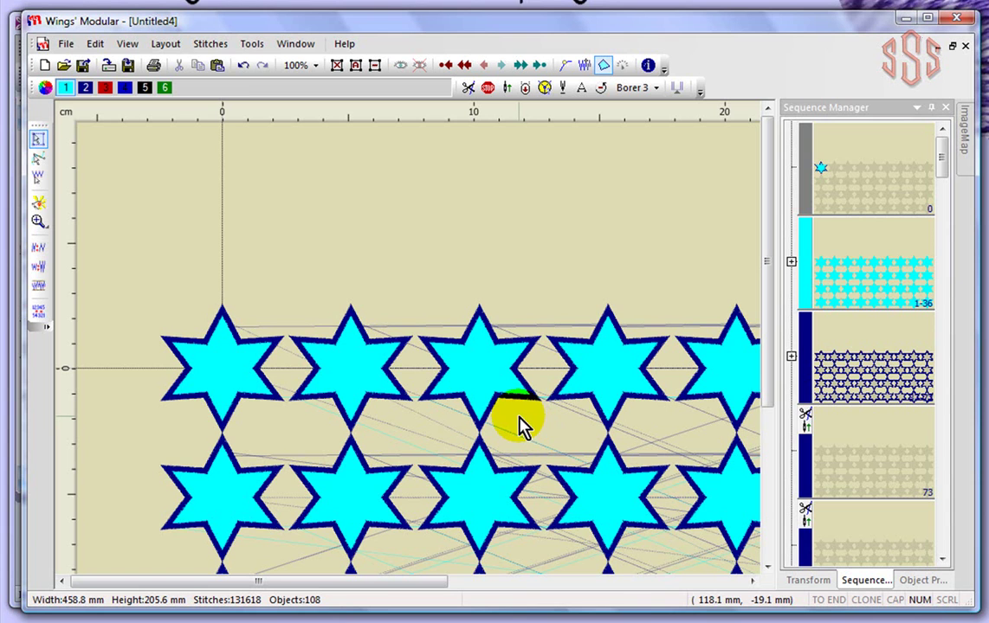
# Step: Undo both rectangular arrays to return to the single star
pyautogui.click(245, 74)
pyautogui.click(246, 73)
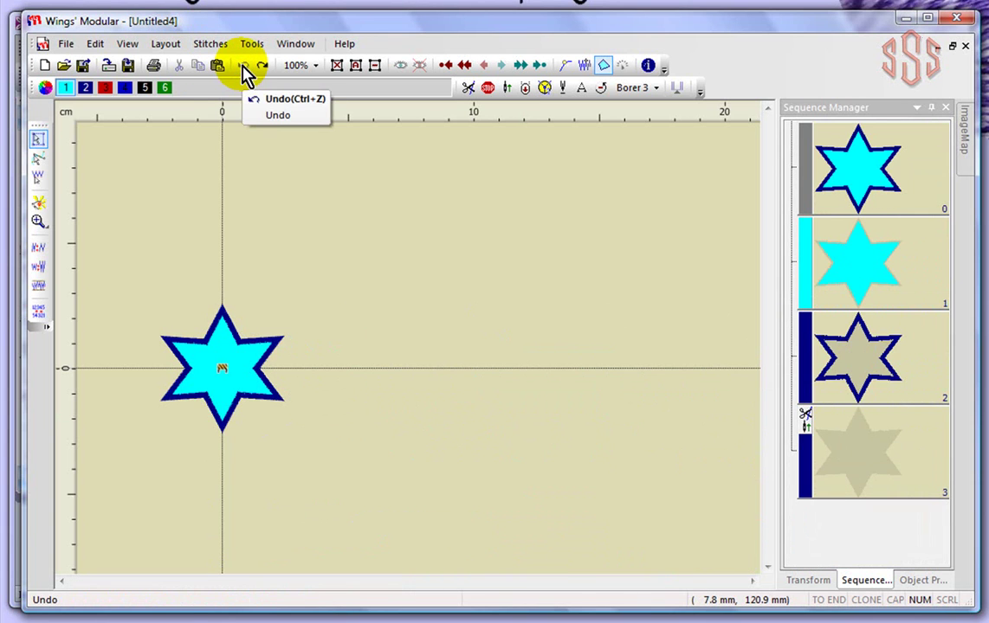
# Step: Try to set up a circular array of the star, and cancel the array settings
pyautogui.click(167, 52)
pyautogui.click(182, 64)
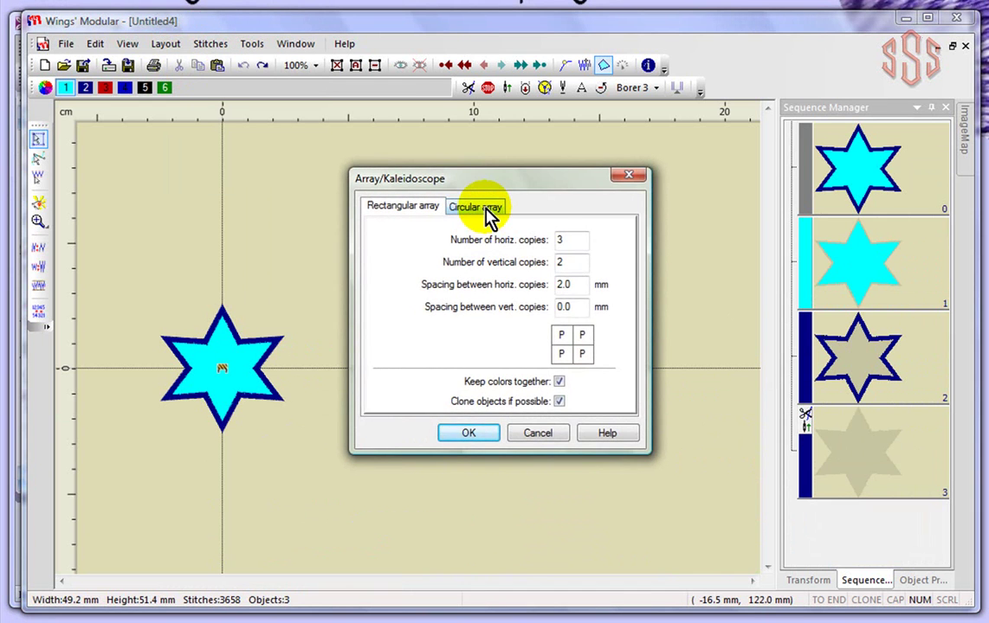
pyautogui.click(485, 208)
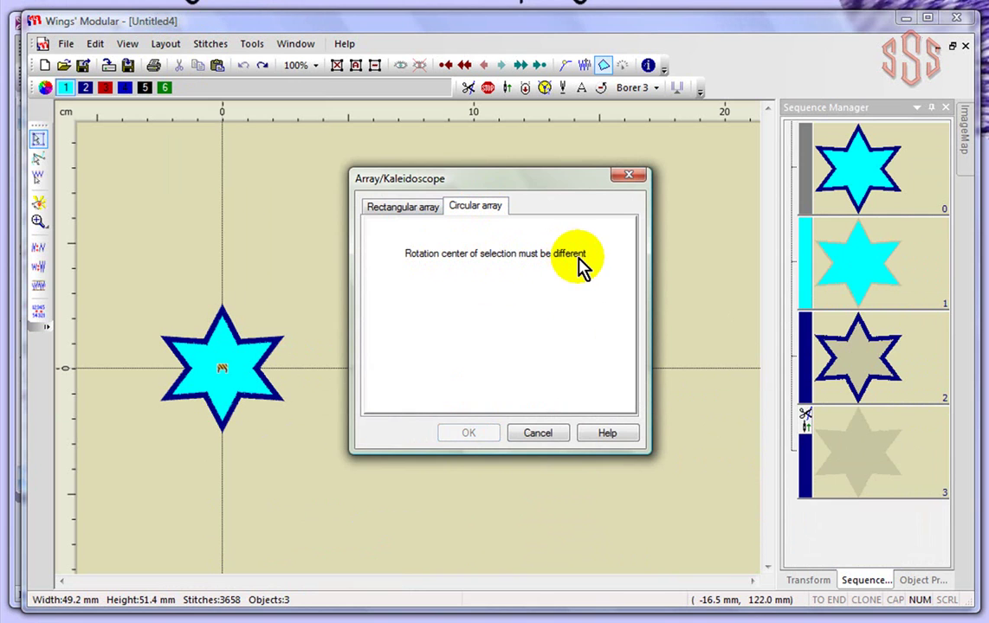
pyautogui.click(538, 434)
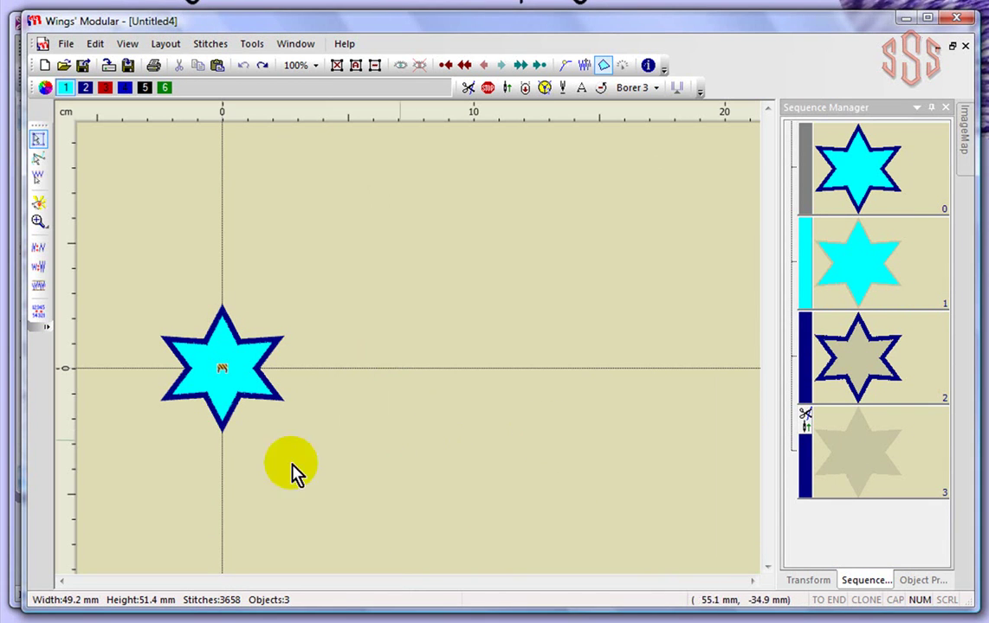
# Step: Select all objects of the star and try rotating them clockwise about their centre, and undo the rotation
pyautogui.scroll(1, 182, 400)
pyautogui.scroll(2, 186, 386)
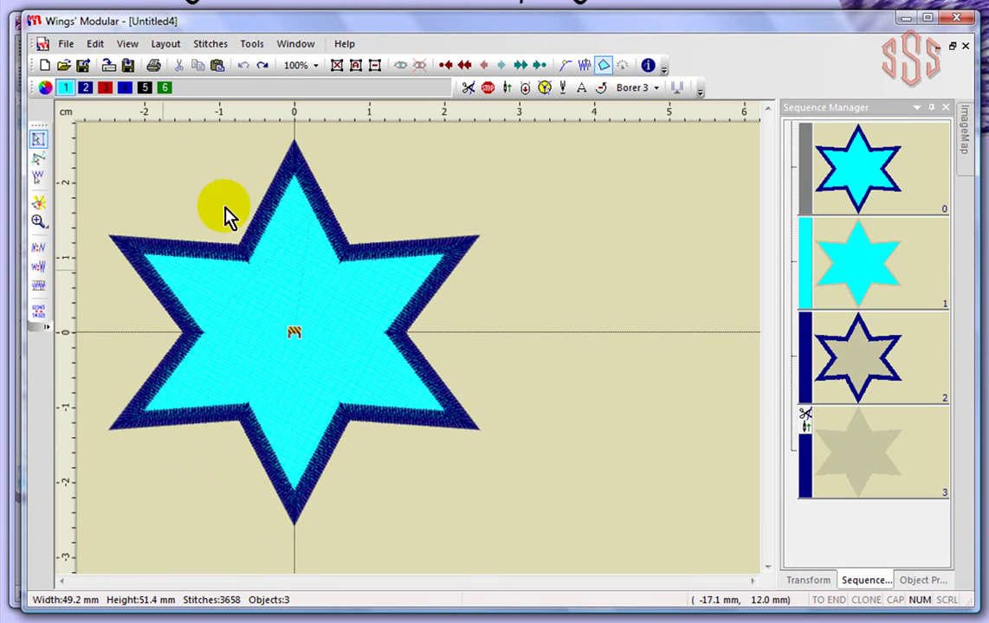
pyautogui.click(356, 66)
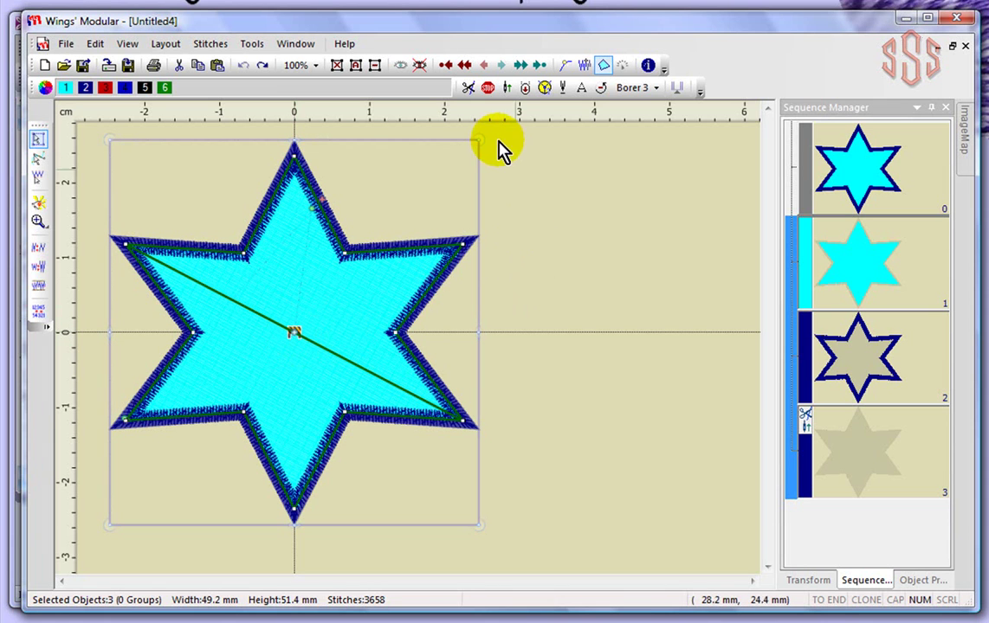
pyautogui.moveTo(481, 140); pyautogui.dragTo(571, 271)
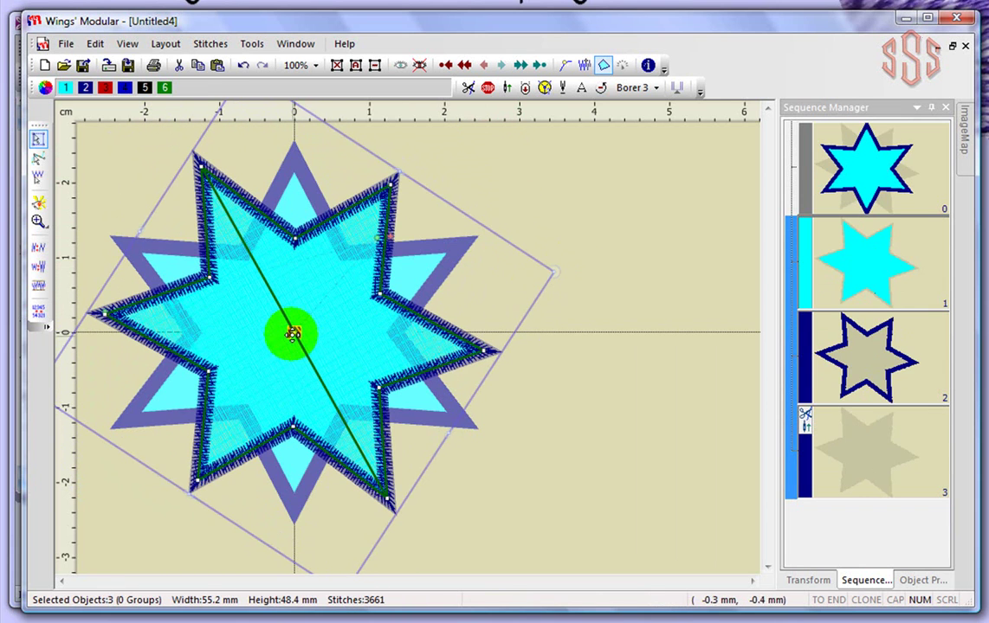
pyautogui.click(241, 66)
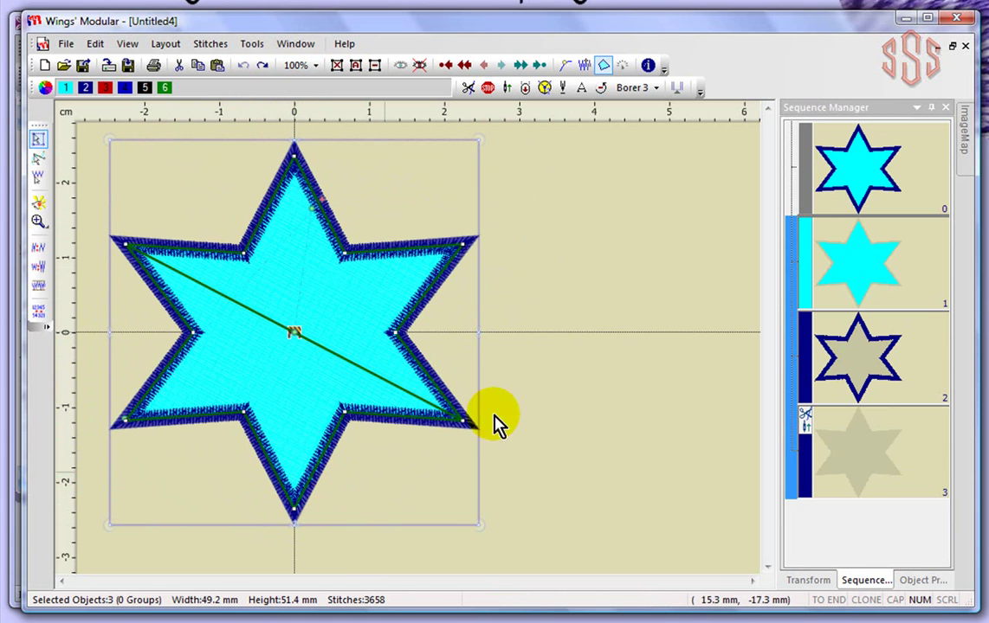
# Step: Try rotating the selected star counterclockwise about its bottom tip, undo the rotation, and deselect the objects
pyautogui.moveTo(483, 140); pyautogui.dragTo(386, 213)
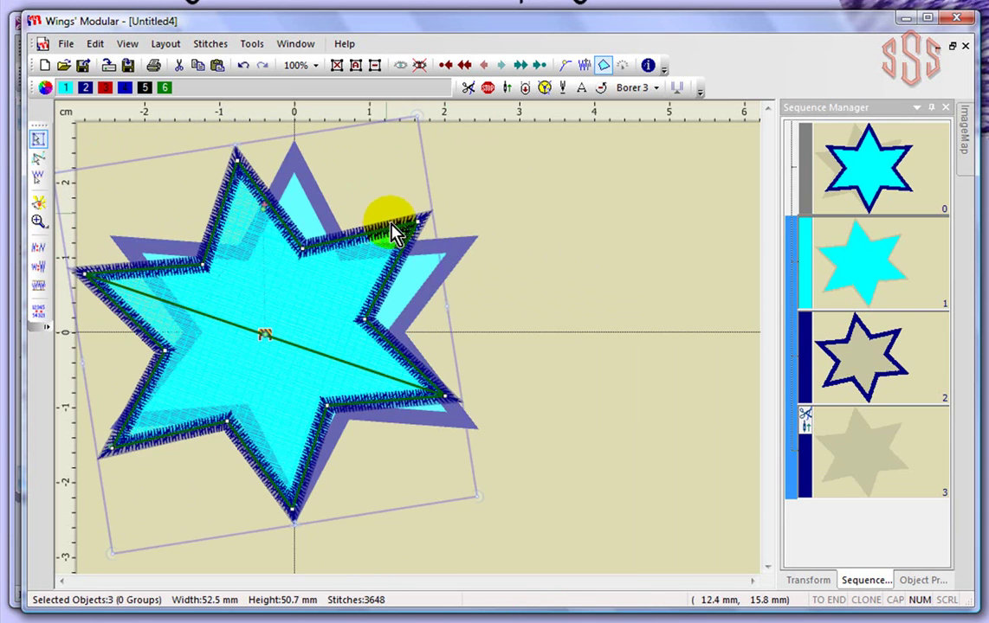
pyautogui.click(243, 65)
pyautogui.click(604, 247)
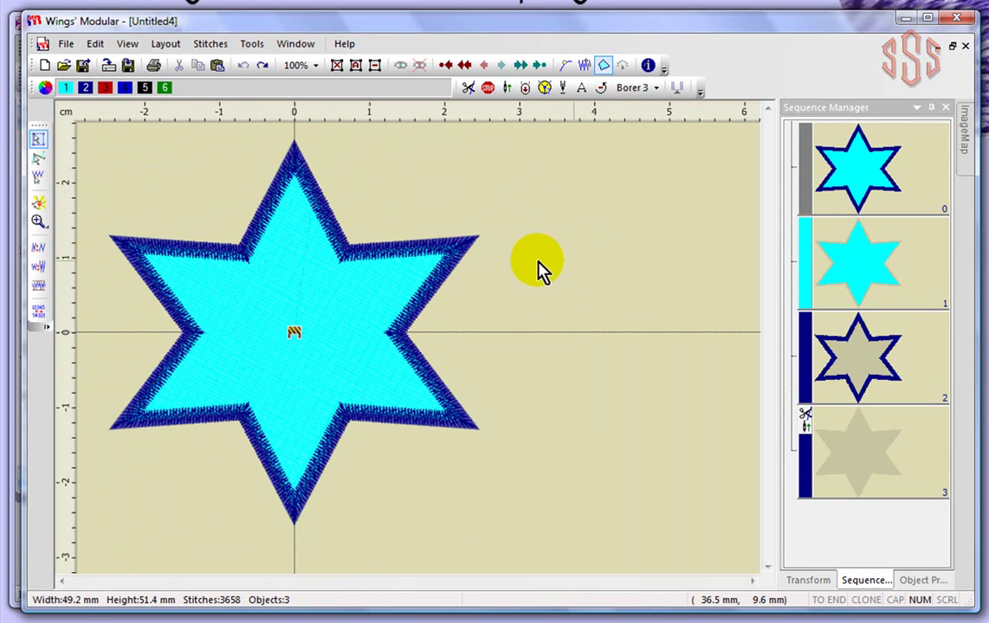
# Step: Select the cyan star fill and move its rotation centre straight down to about 42 mm below the origin
pyautogui.click(371, 303)
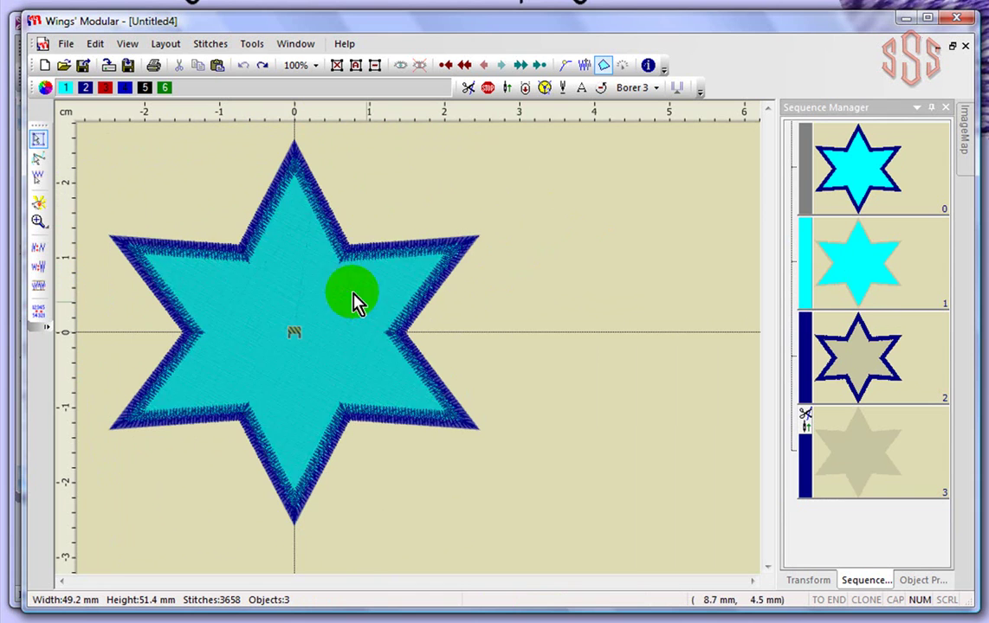
pyautogui.click(332, 416)
pyautogui.click(374, 310)
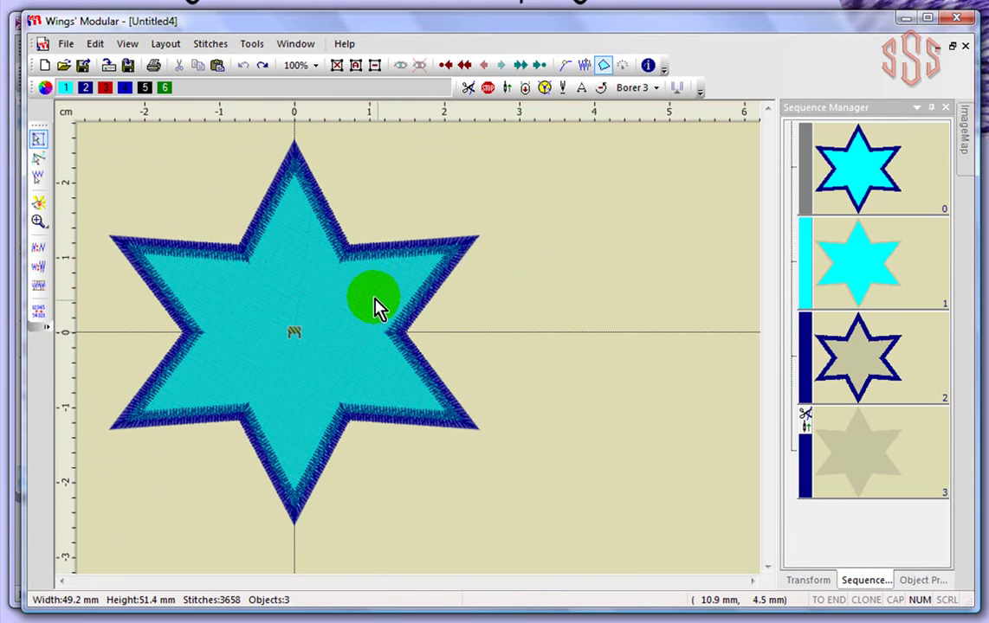
pyautogui.click(278, 270)
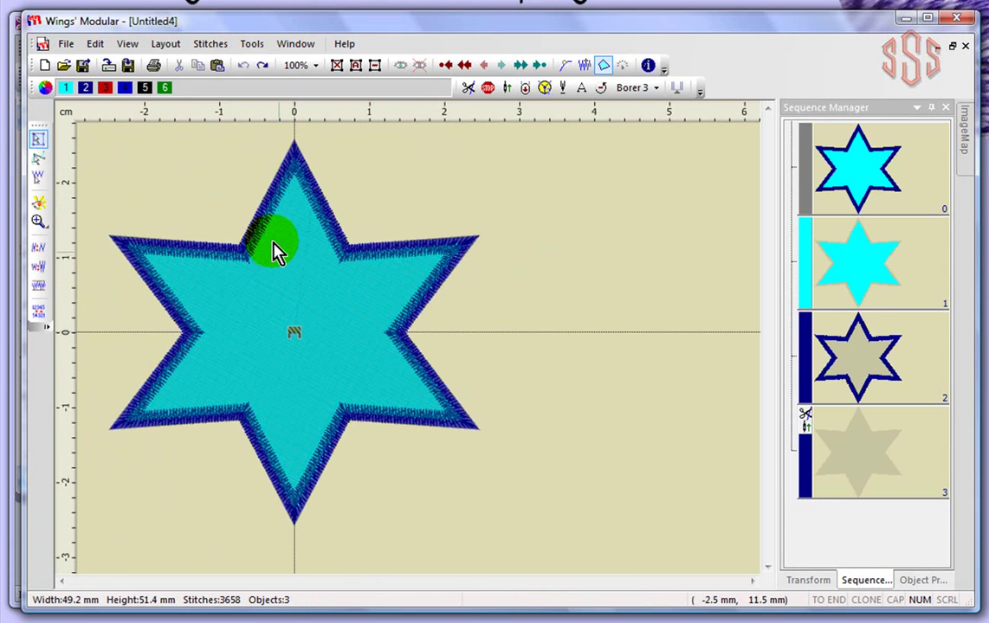
pyautogui.click(275, 247)
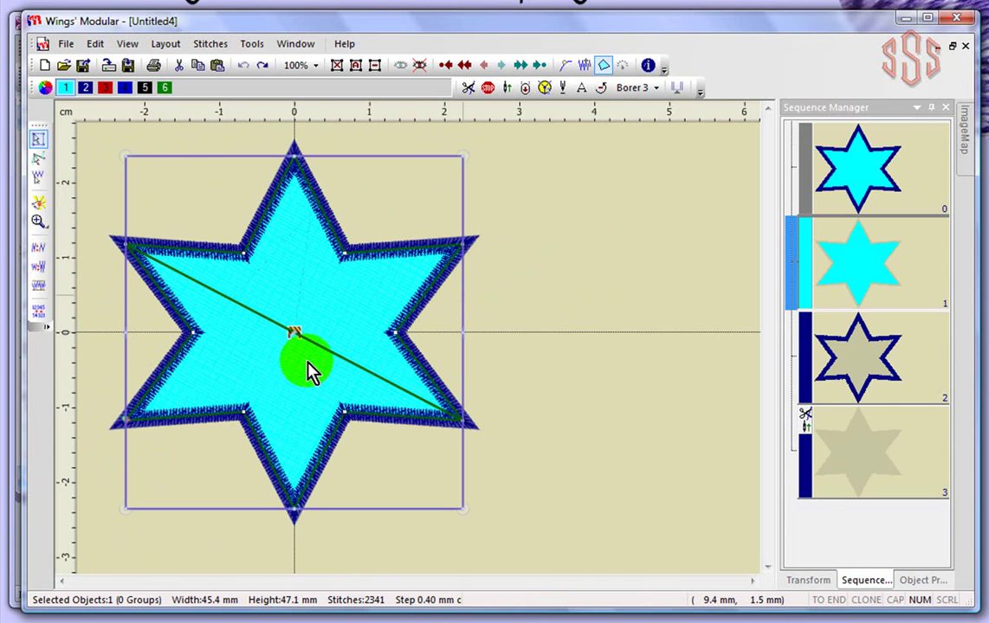
pyautogui.click(294, 332)
pyautogui.moveTo(294, 332); pyautogui.dragTo(294, 495)
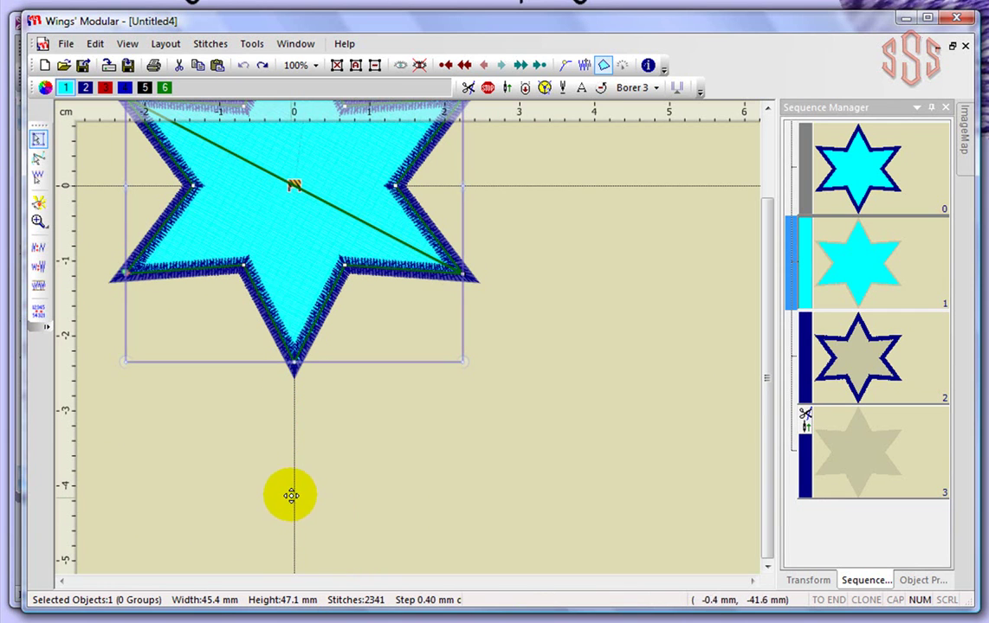
pyautogui.click(295, 193)
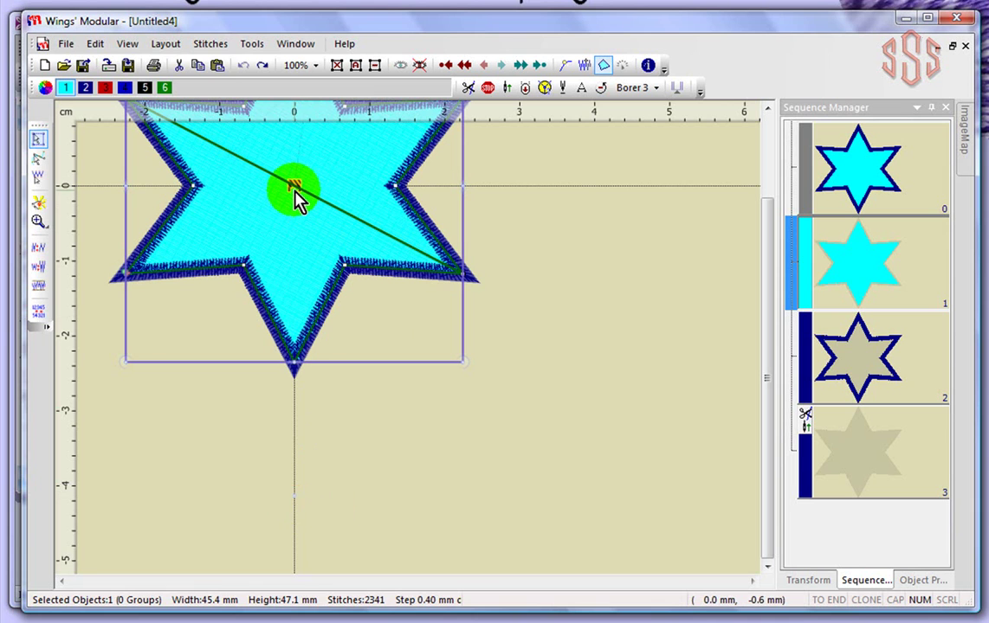
# Step: Try a clockwise circular array of the cyan star fill from 90 to 271 degrees with a step angle of 20 degrees
pyautogui.click(173, 45)
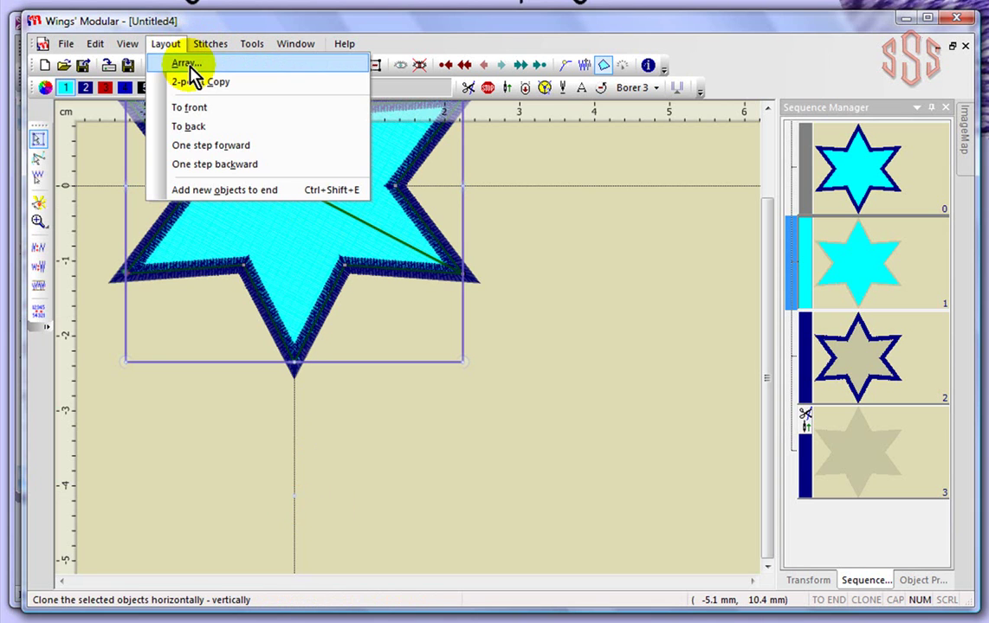
pyautogui.click(187, 64)
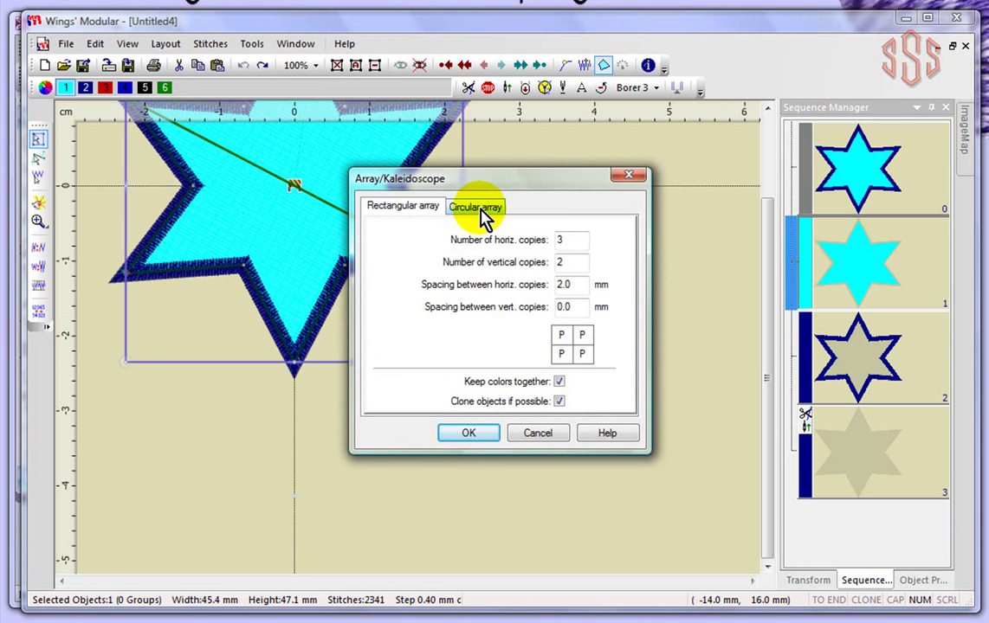
pyautogui.click(481, 208)
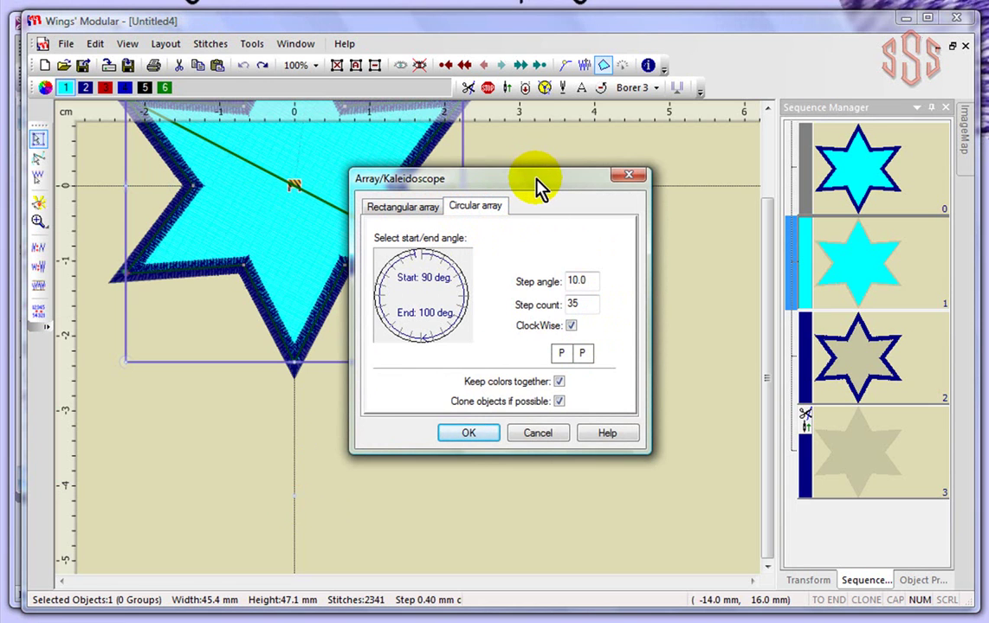
pyautogui.moveTo(536, 186); pyautogui.dragTo(658, 113)
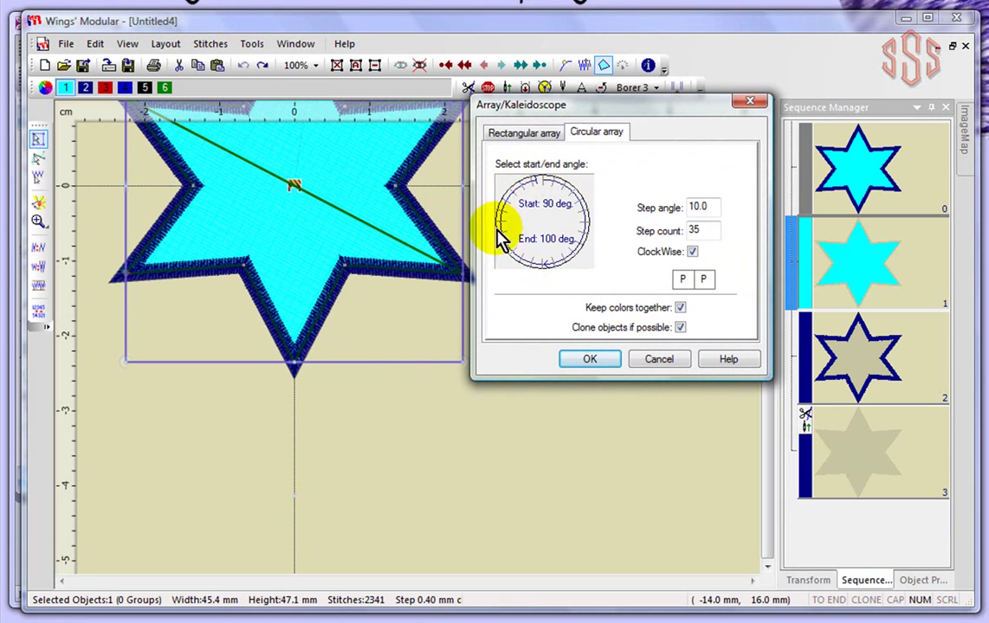
pyautogui.moveTo(537, 187); pyautogui.dragTo(549, 269)
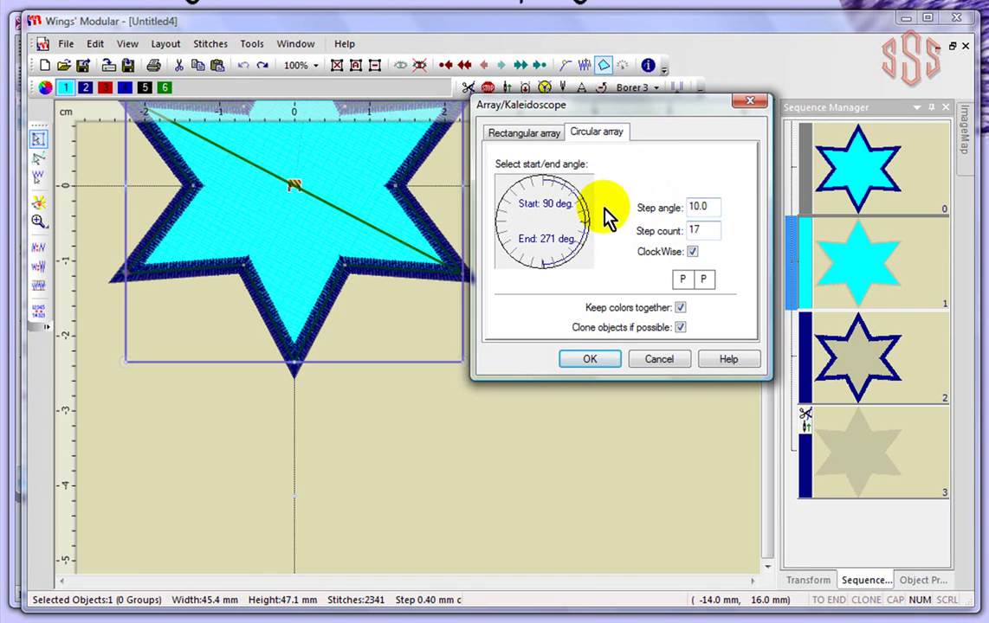
pyautogui.doubleClick(707, 207)
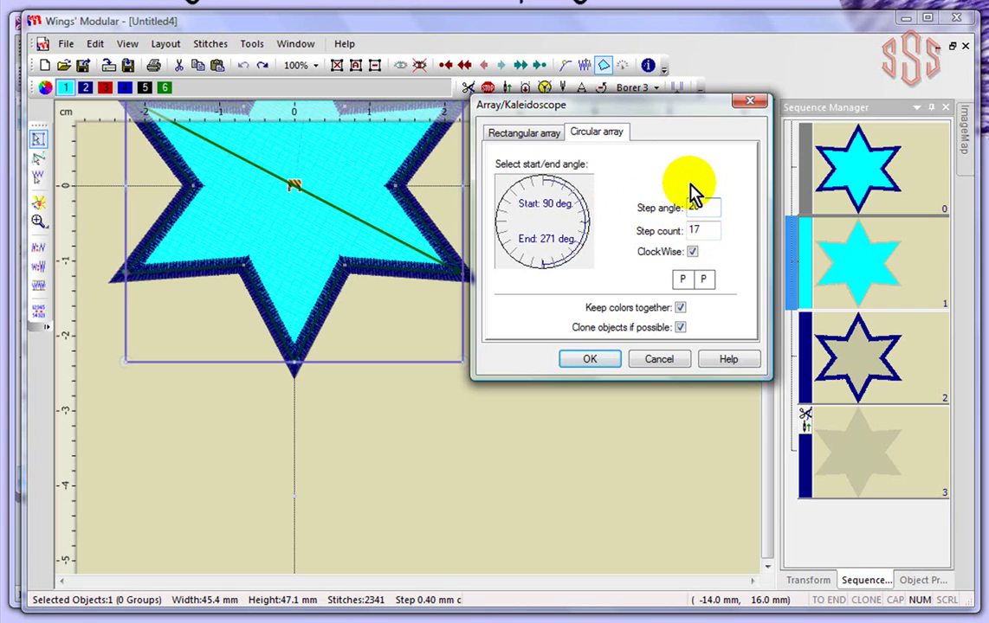
pyautogui.press('Tab')
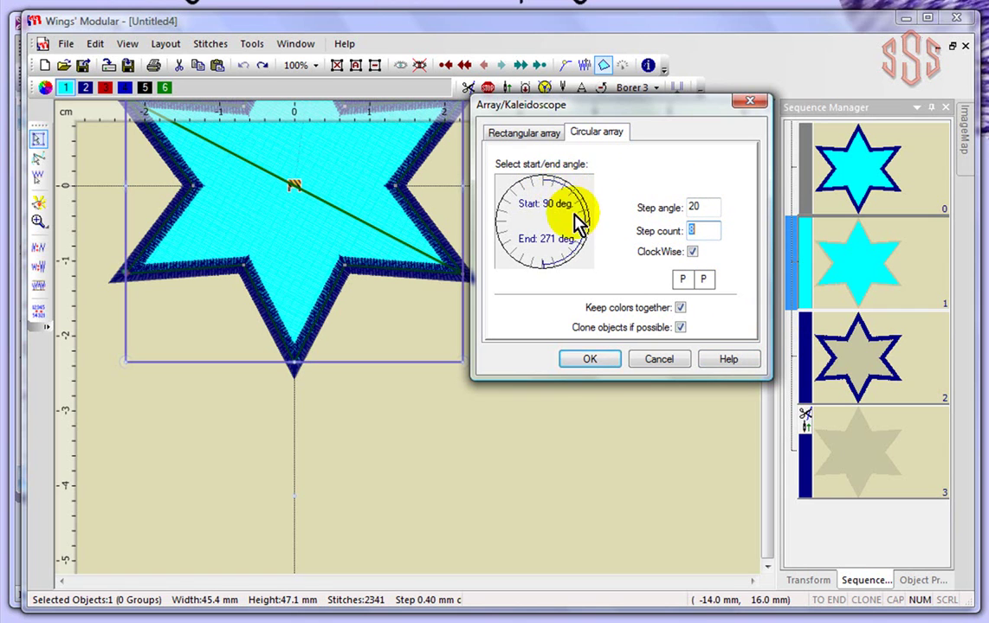
pyautogui.click(587, 359)
pyautogui.moveTo(586, 359); pyautogui.dragTo(690, 274)
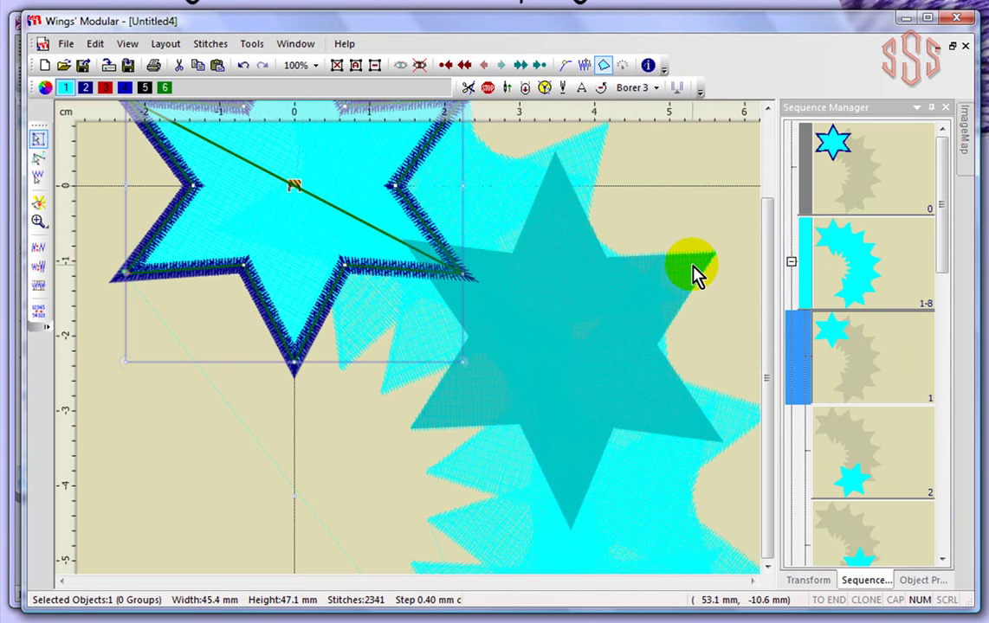
# Step: Undo the circular array of the cyan fill and deselect the fill
pyautogui.scroll(-4, 693, 267)
pyautogui.scroll(-1, 694, 271)
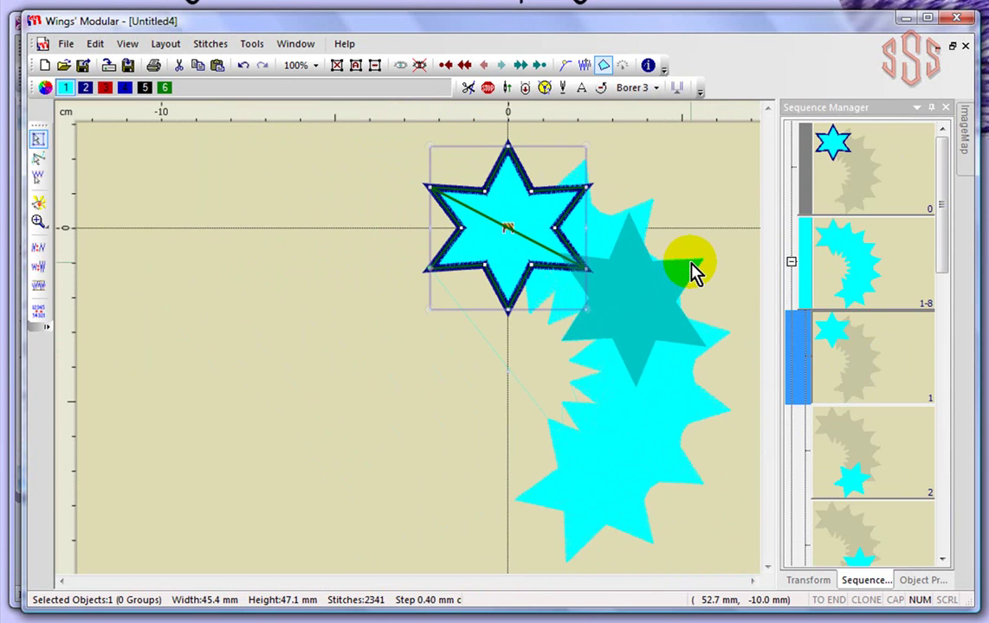
pyautogui.moveTo(693, 272); pyautogui.dragTo(524, 210)
pyautogui.click(244, 66)
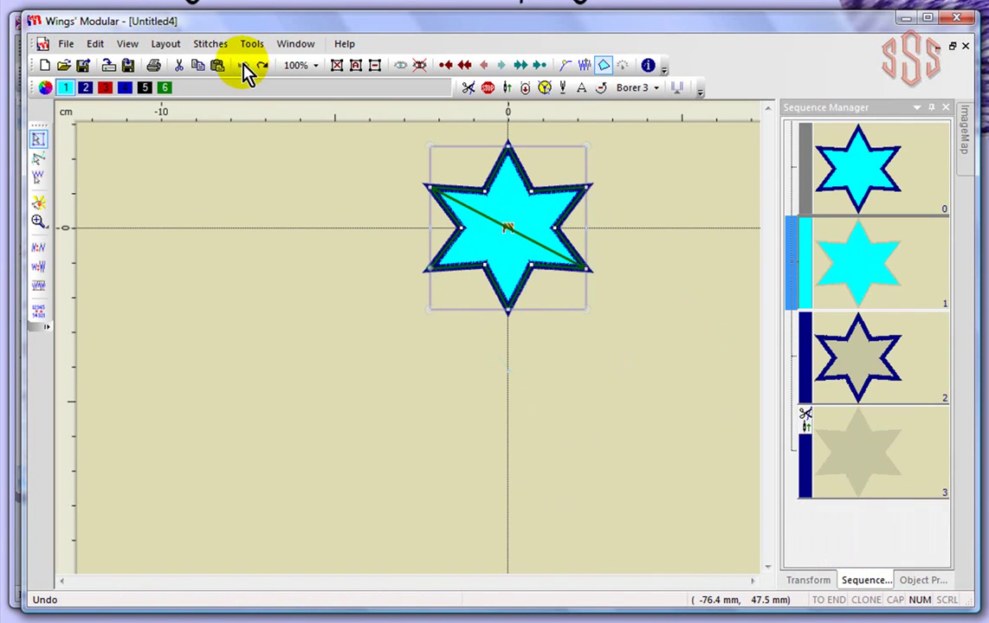
pyautogui.click(343, 206)
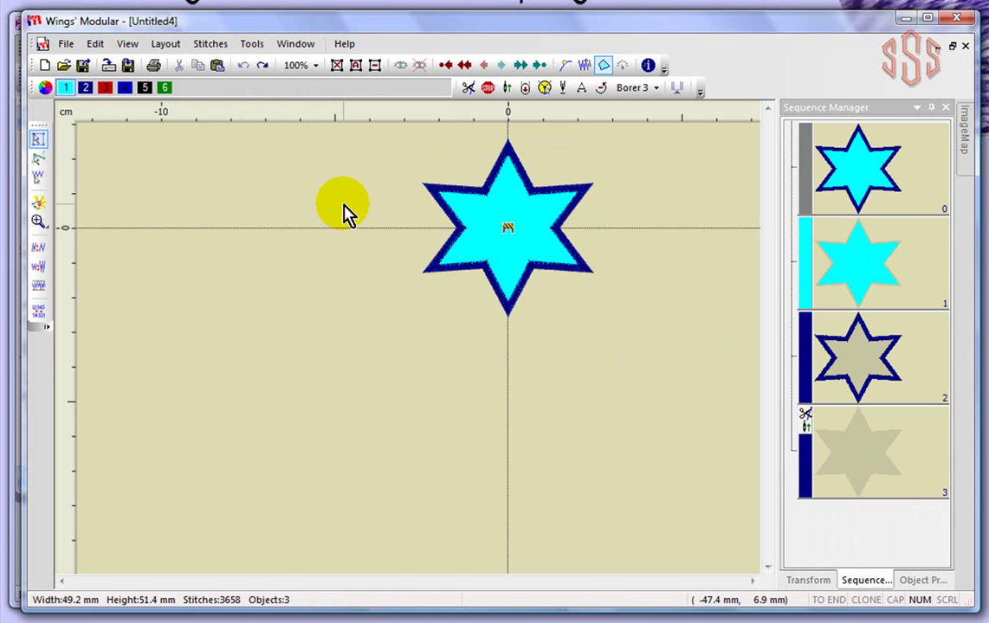
# Step: Select all objects of the star and move their rotation centre straight down to about 65 mm below the origin
pyautogui.click(356, 67)
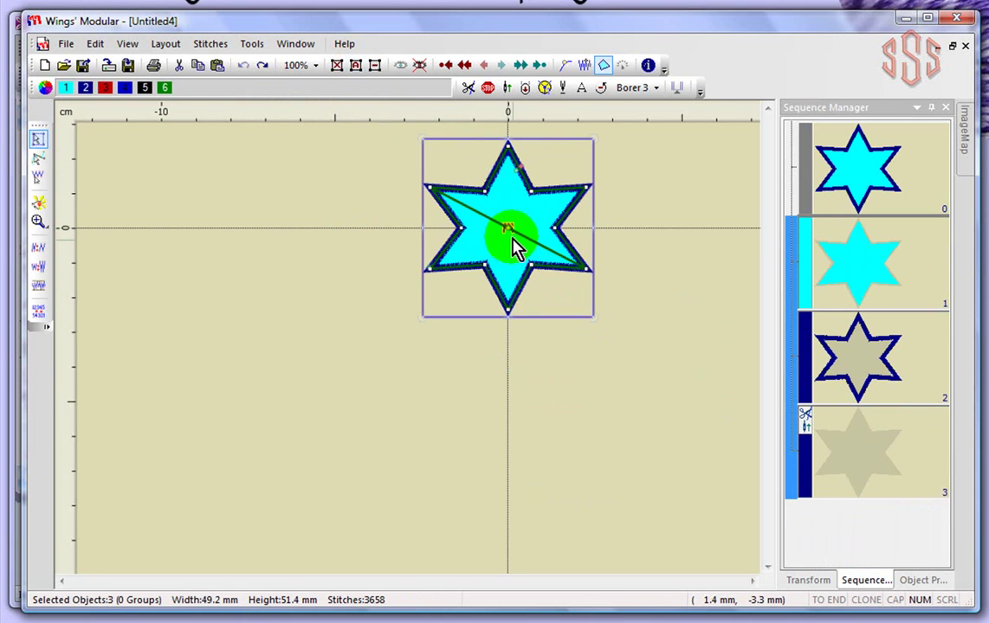
pyautogui.click(507, 227)
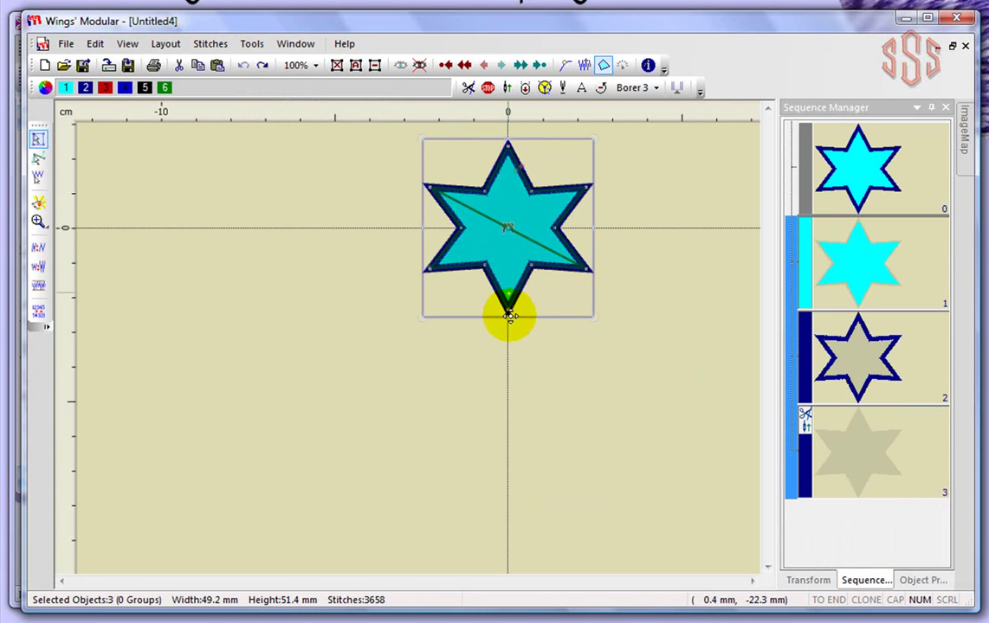
pyautogui.moveTo(512, 428); pyautogui.dragTo(509, 454)
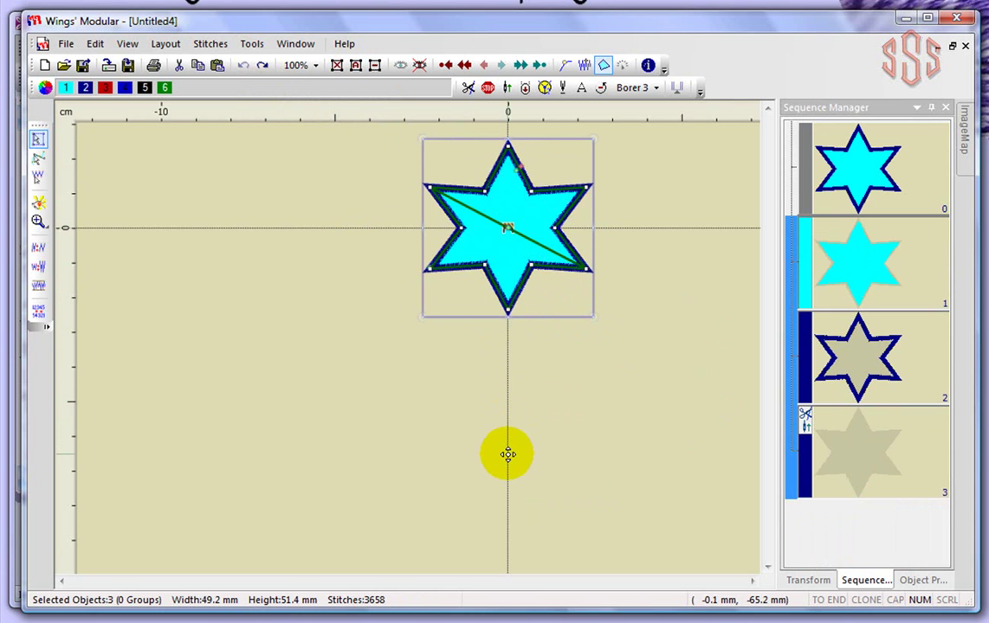
# Step: Create a clockwise circular array of the whole star over the full circle, starting and ending at 90 degrees, with a 30-degree step angle
pyautogui.click(162, 47)
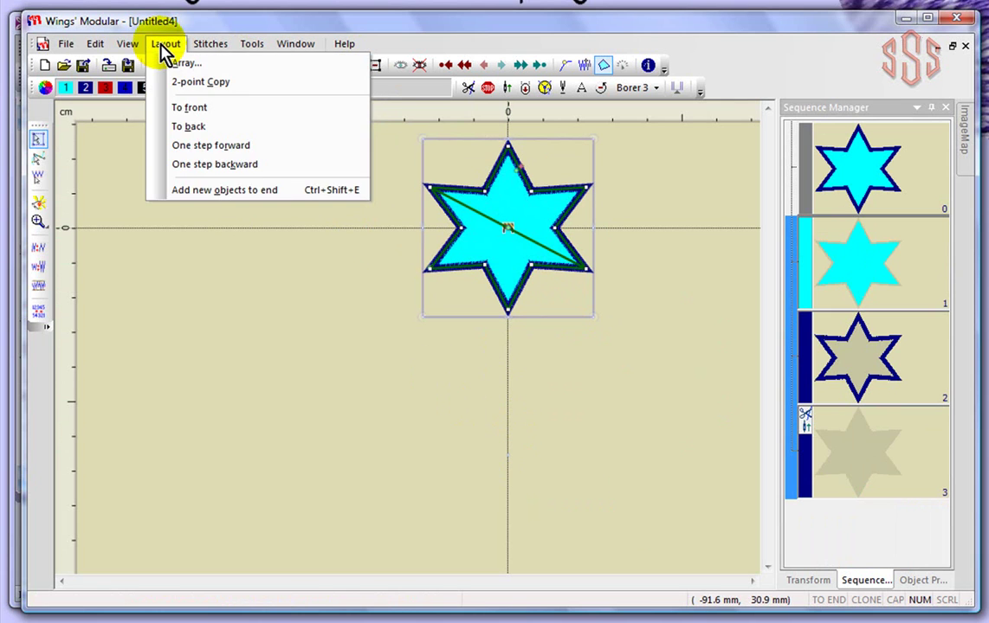
pyautogui.click(180, 63)
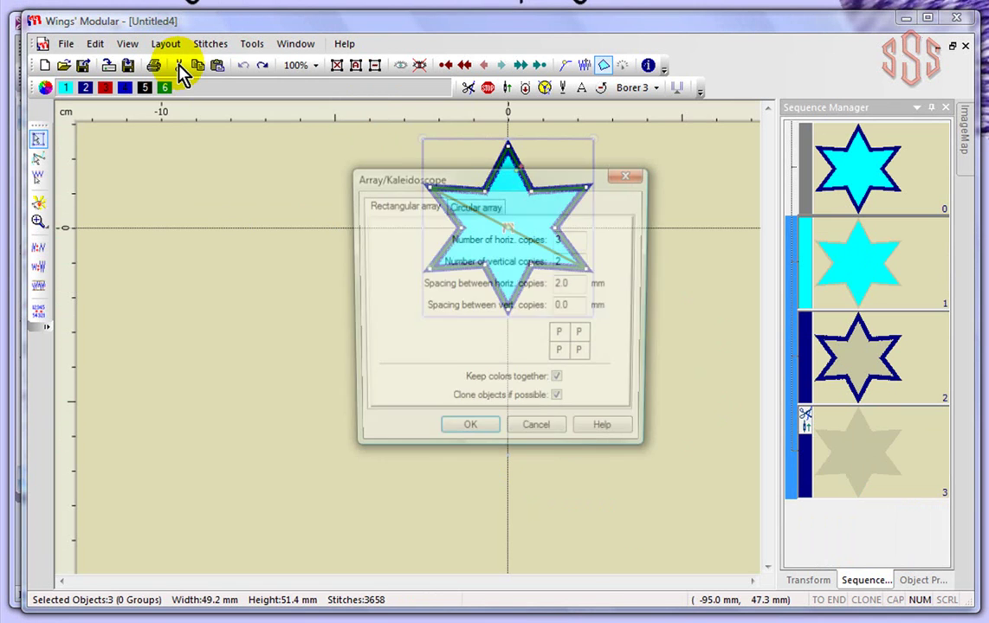
pyautogui.click(476, 207)
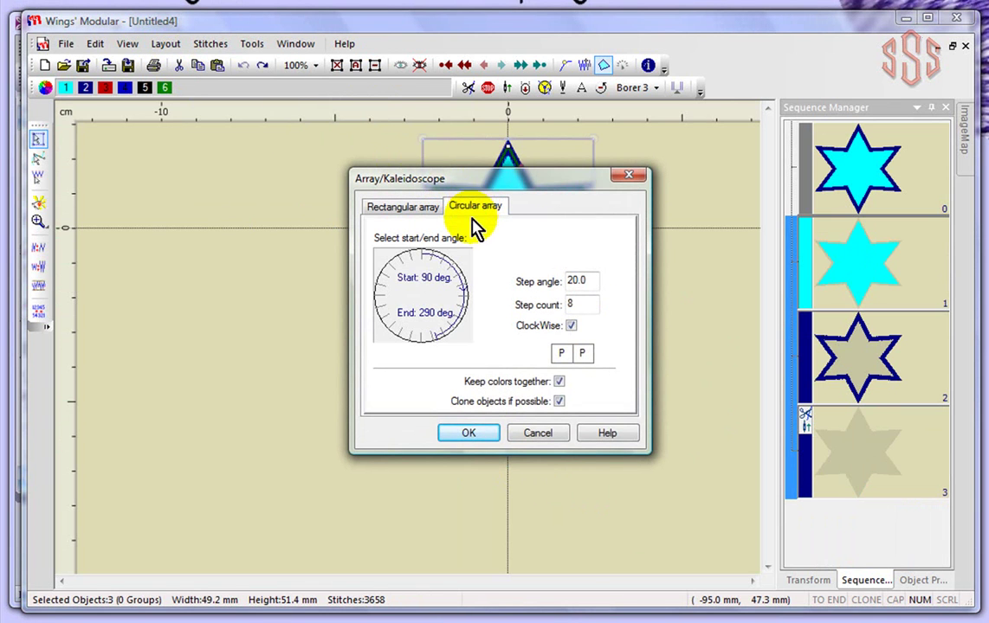
pyautogui.moveTo(440, 342); pyautogui.dragTo(419, 254)
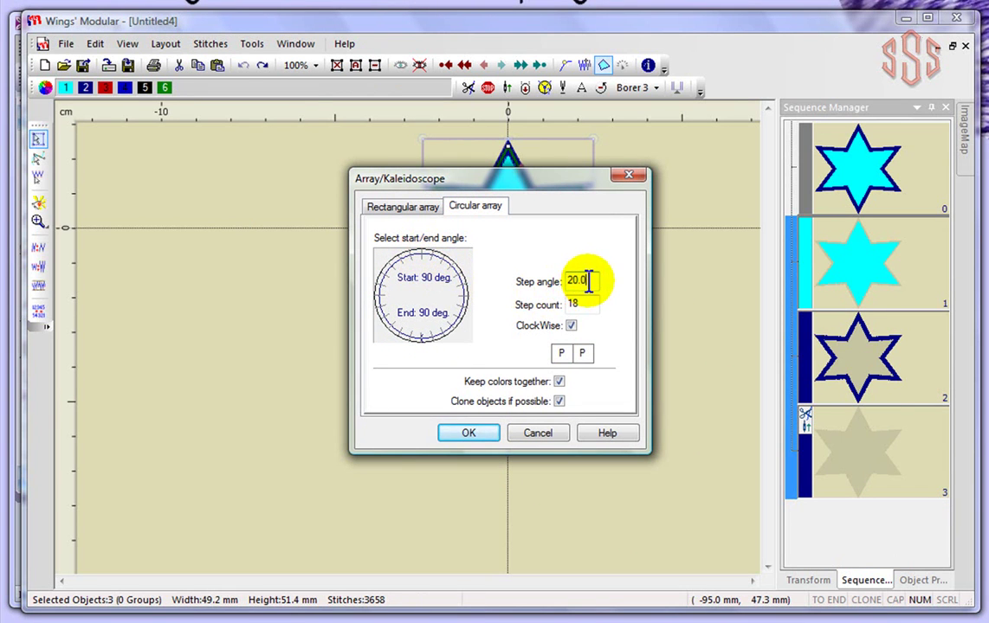
pyautogui.moveTo(588, 281); pyautogui.dragTo(536, 283)
pyautogui.write('30')
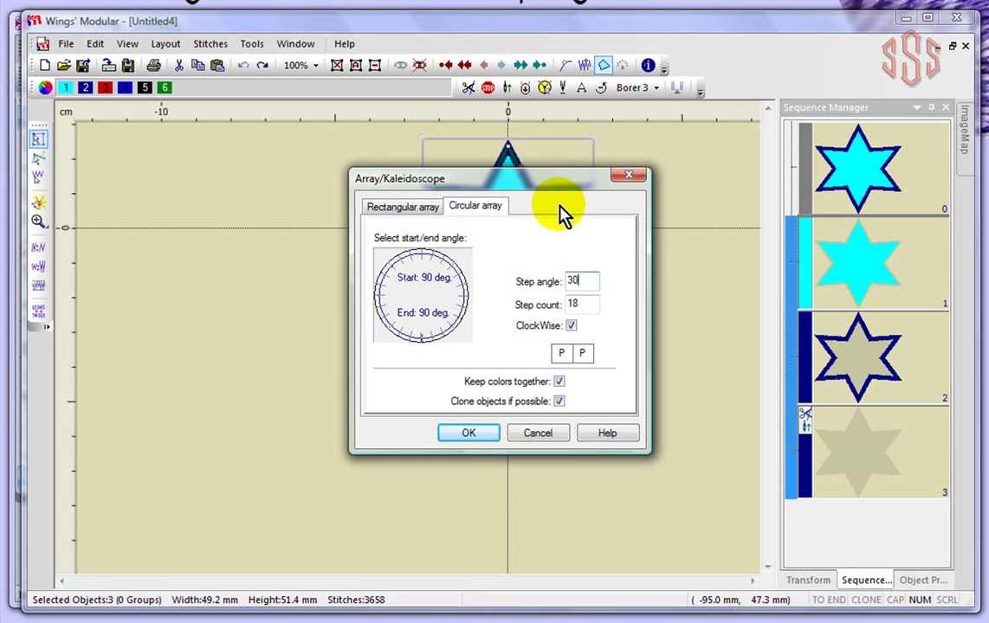
pyautogui.press('Tab')
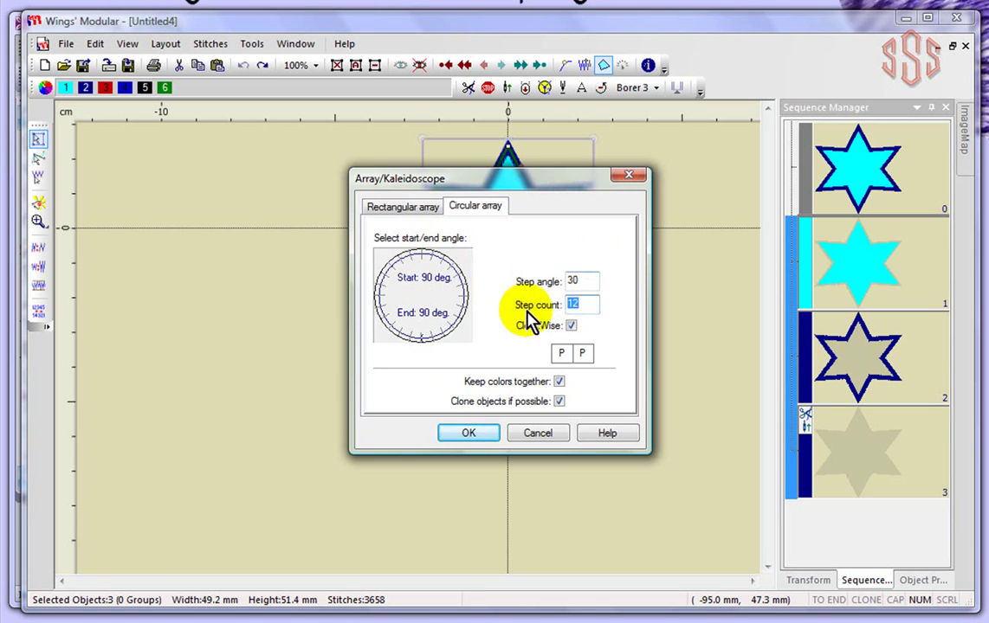
pyautogui.click(469, 433)
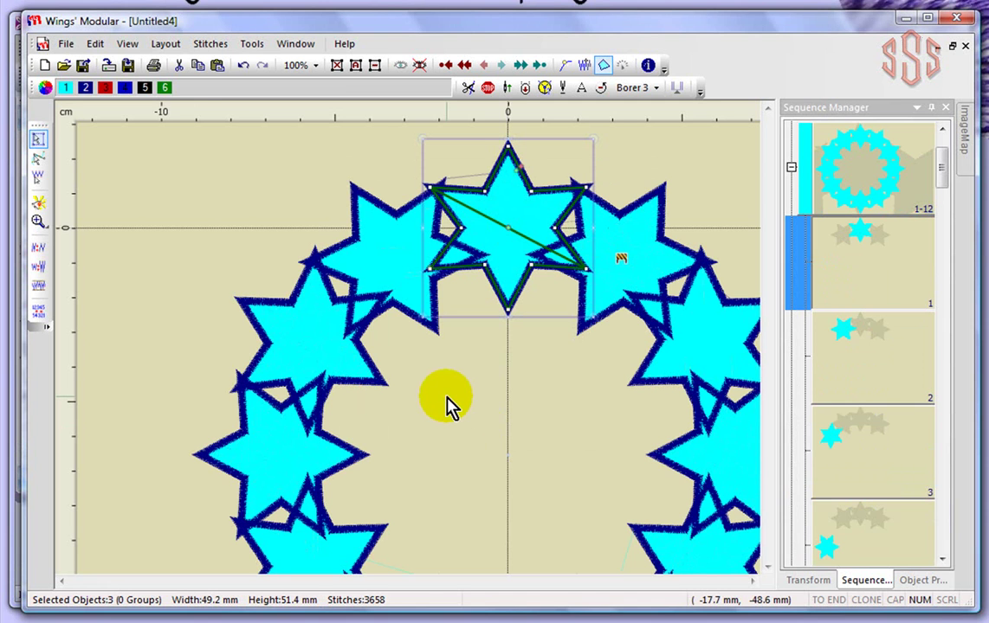
# Step: Undo the full-circle array of the star and clear the selection
pyautogui.scroll(-1, 445, 407)
pyautogui.scroll(-1, 447, 405)
pyautogui.moveTo(766, 323); pyautogui.dragTo(765, 372)
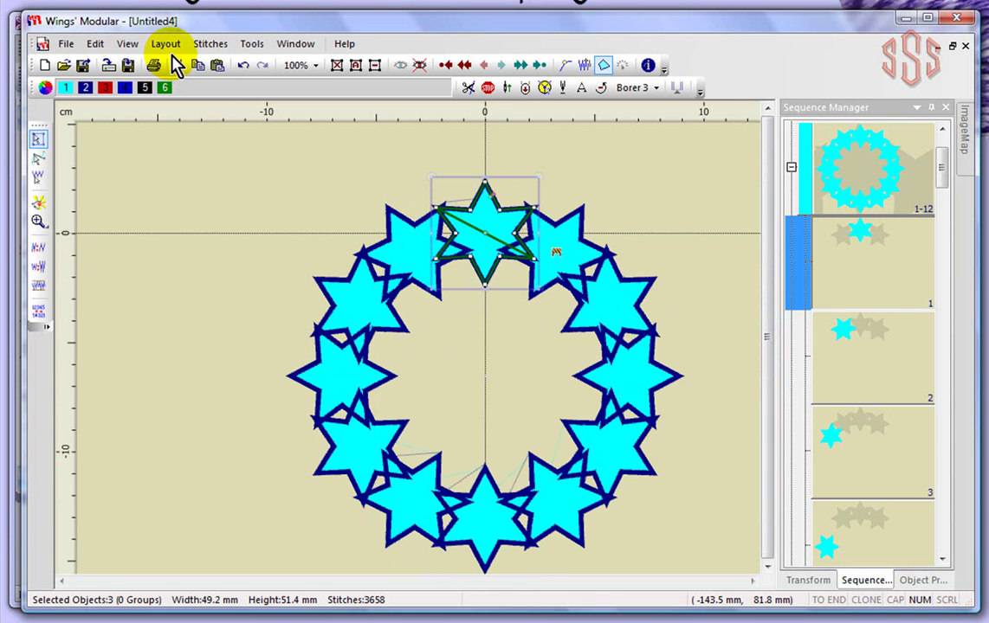
pyautogui.click(244, 71)
pyautogui.click(336, 213)
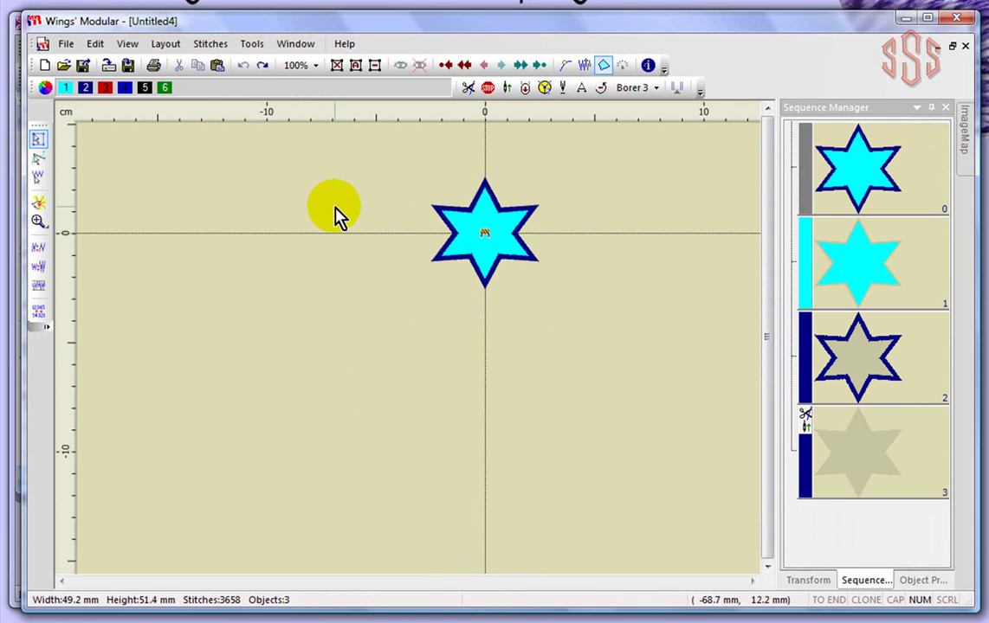
pyautogui.click(166, 45)
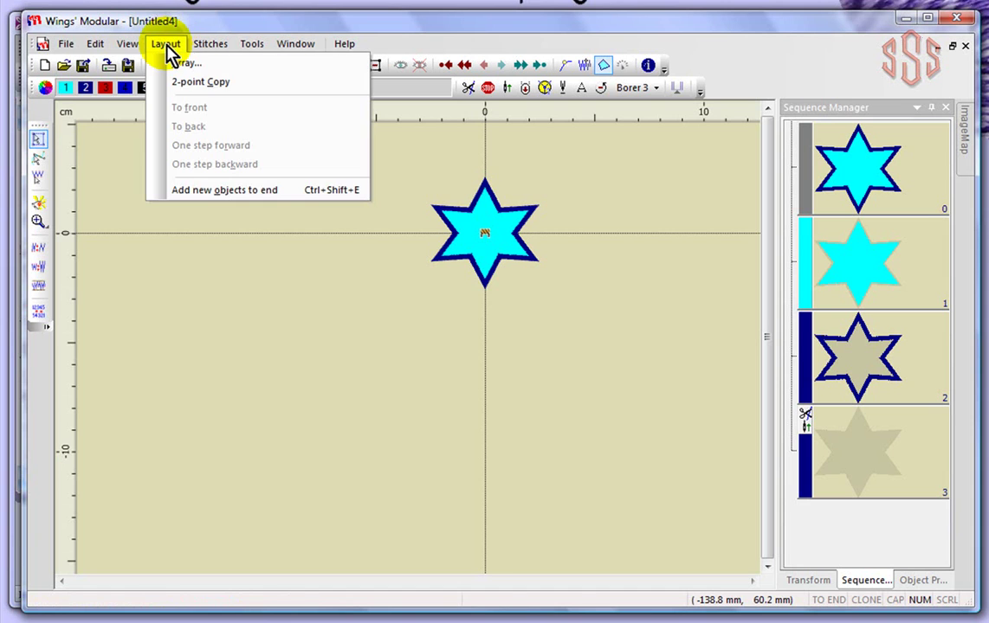
pyautogui.click(205, 85)
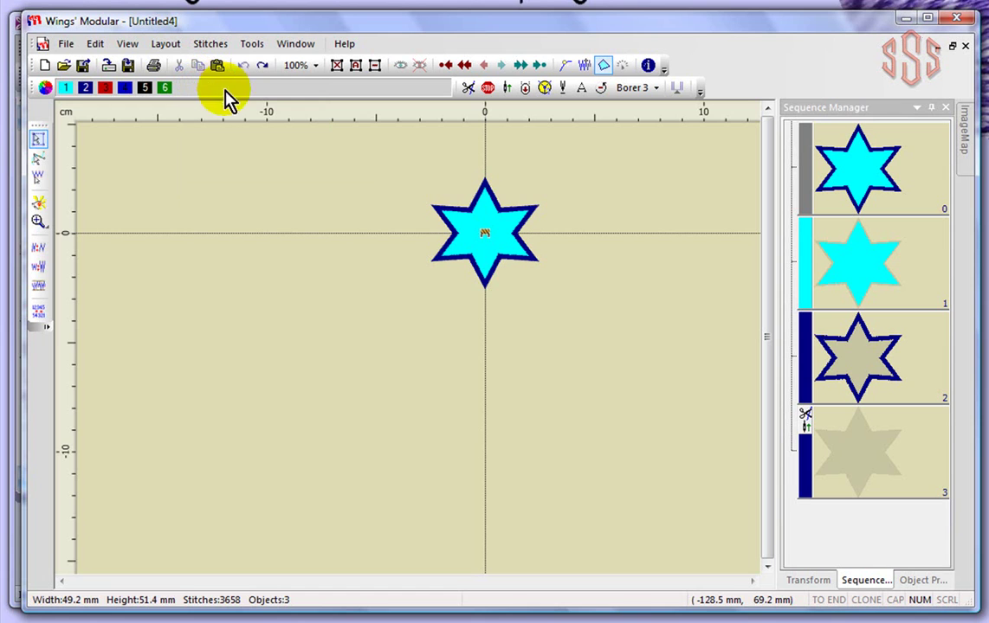
pyautogui.click(490, 243)
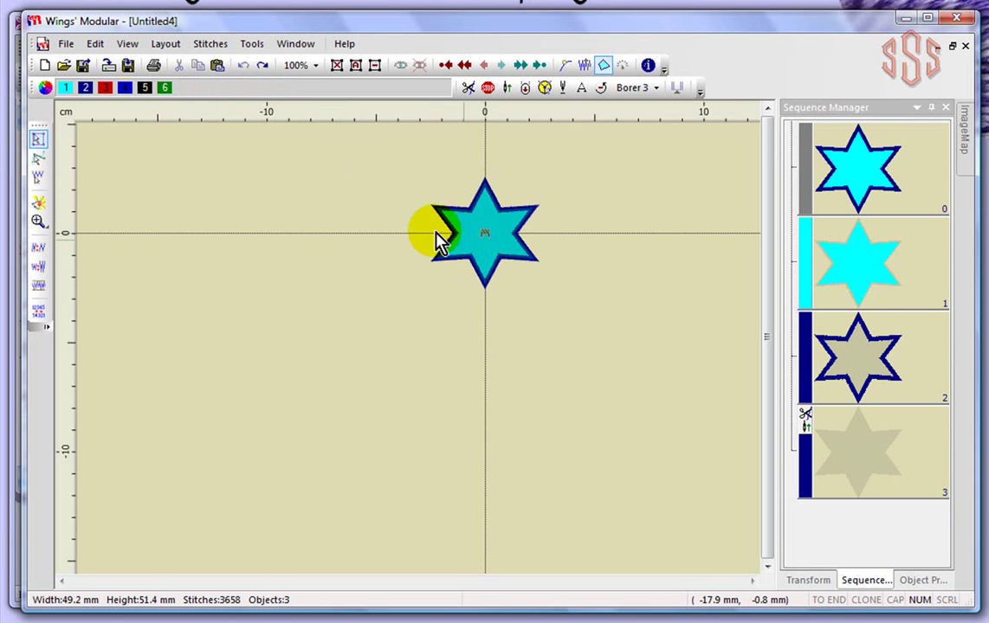
pyautogui.click(166, 45)
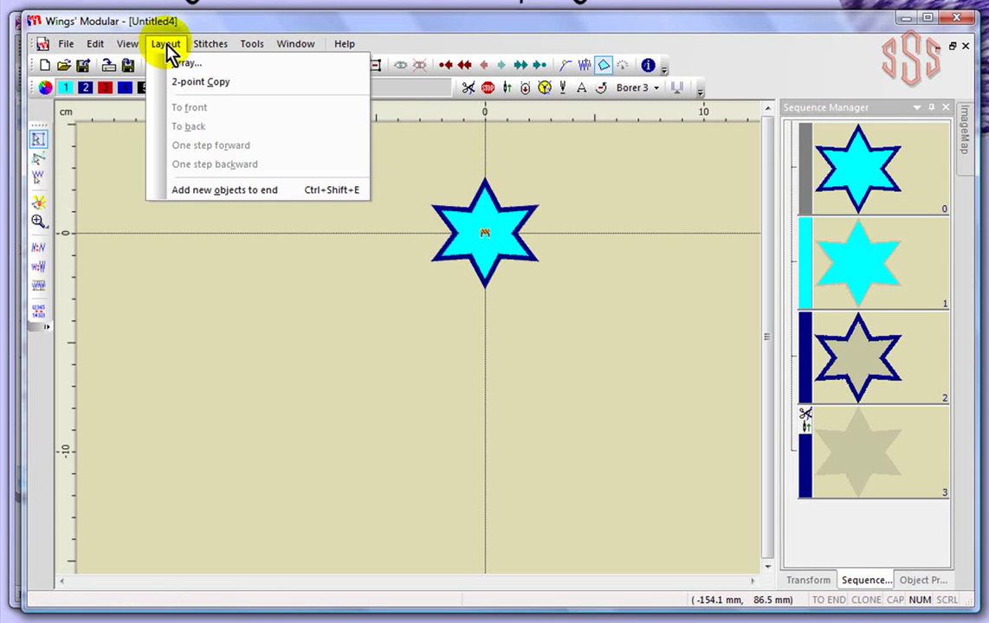
pyautogui.click(201, 84)
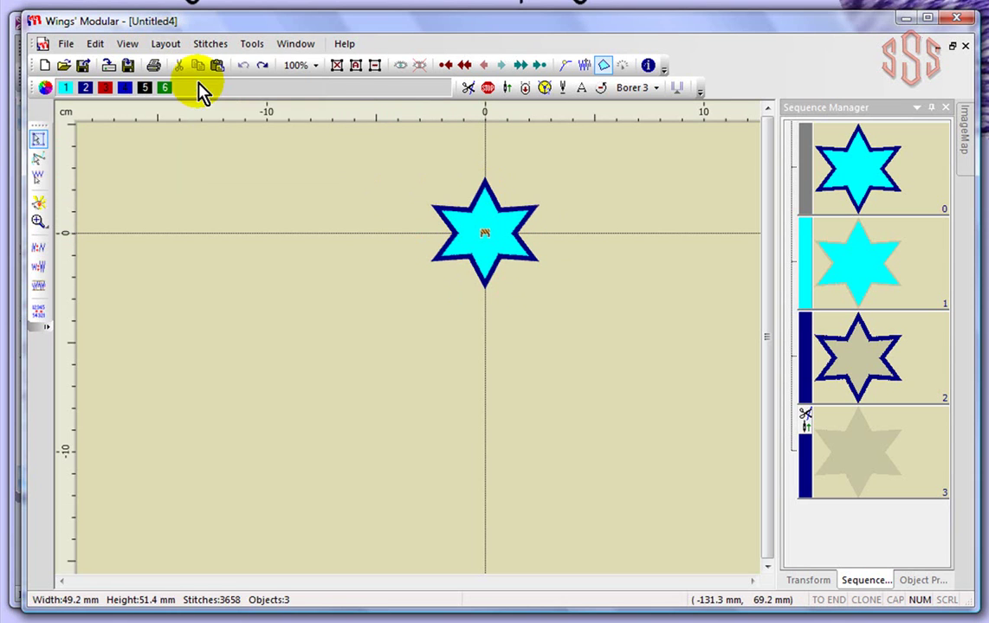
# Step: Select the whole star and start a 2-point copy with a horizontal reference line about 28 mm long across the star's top
pyautogui.scroll(1, 446, 276)
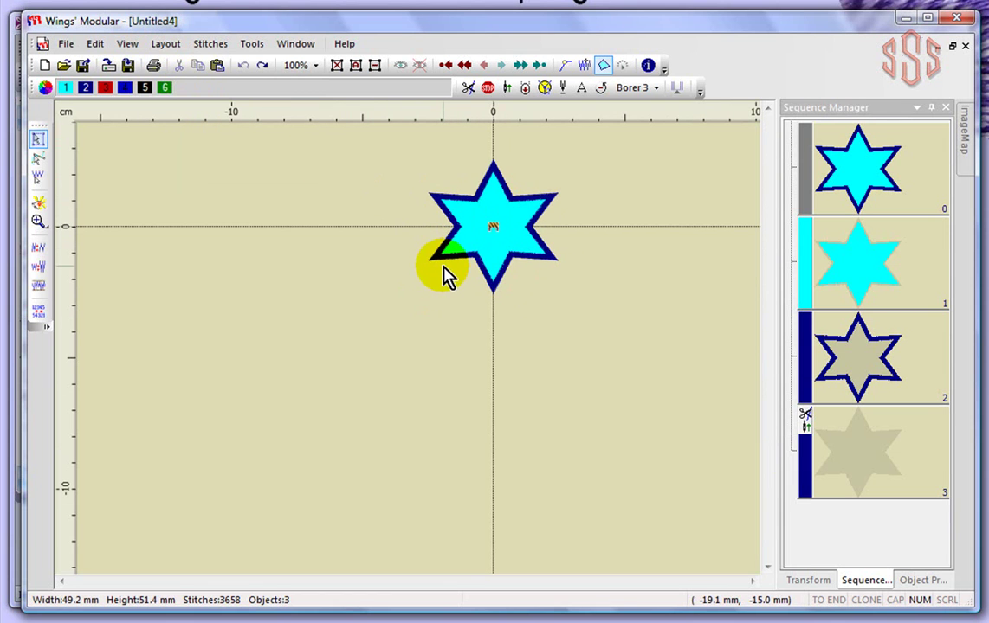
pyautogui.moveTo(346, 151); pyautogui.dragTo(615, 342)
pyautogui.click(165, 45)
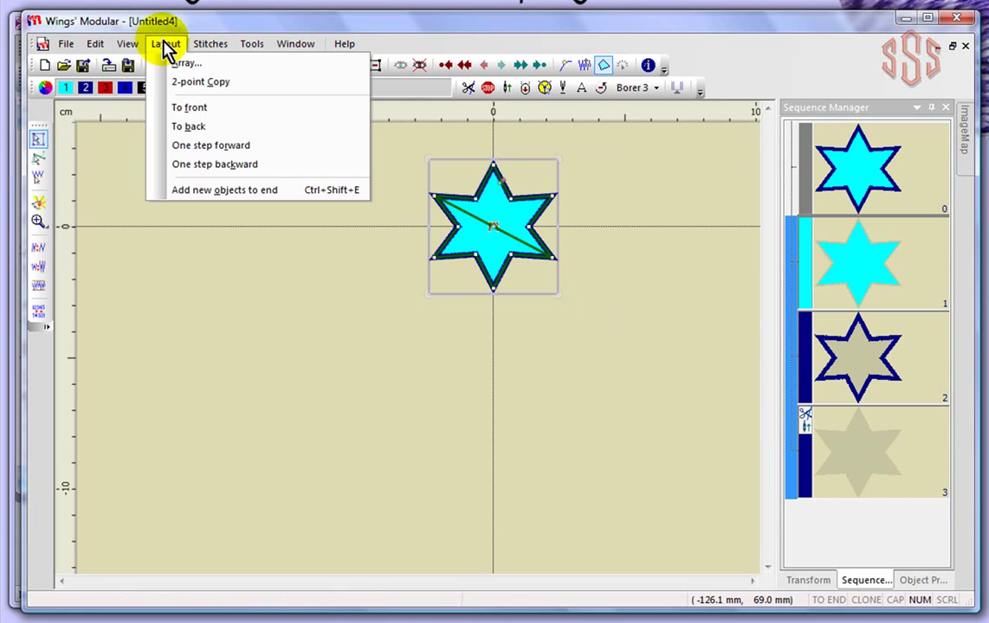
pyautogui.click(199, 84)
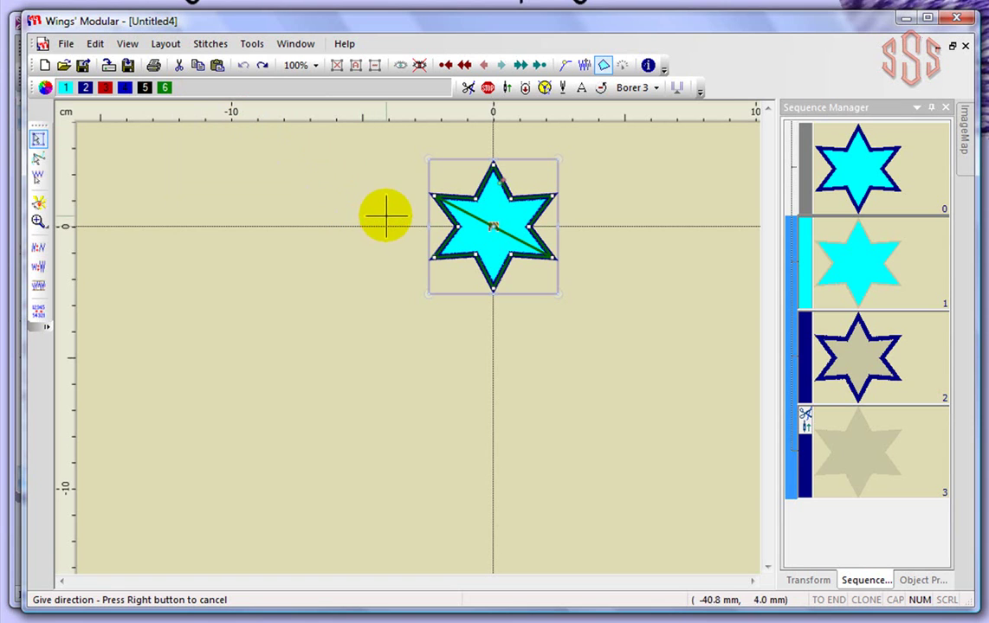
pyautogui.click(454, 160)
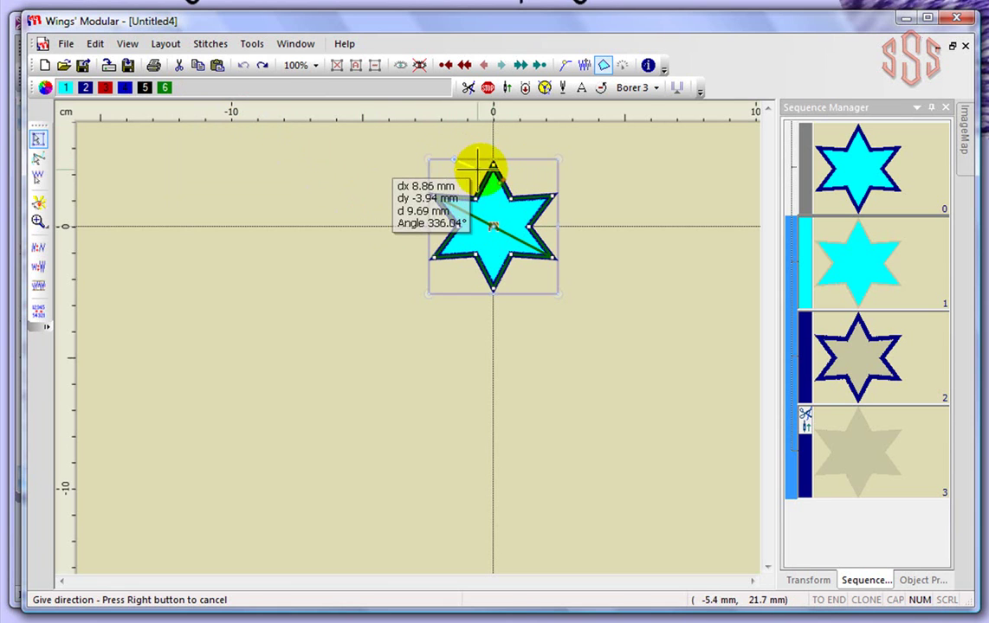
pyautogui.click(528, 160)
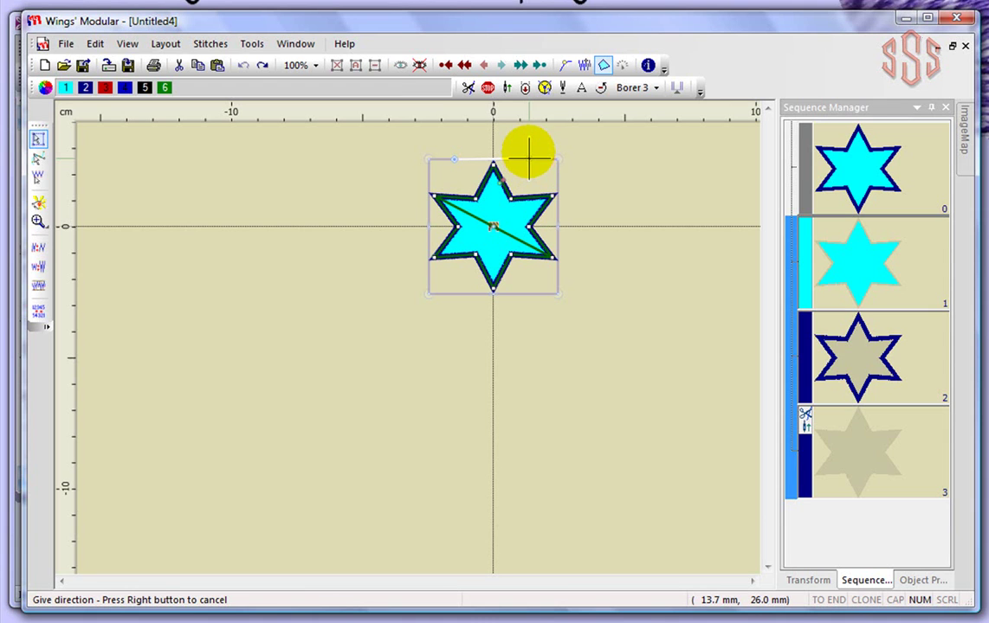
# Step: Place an enlarged, slightly counterclockwise-rotated copy beside the original star using a target line about 41 mm long
pyautogui.click(604, 153)
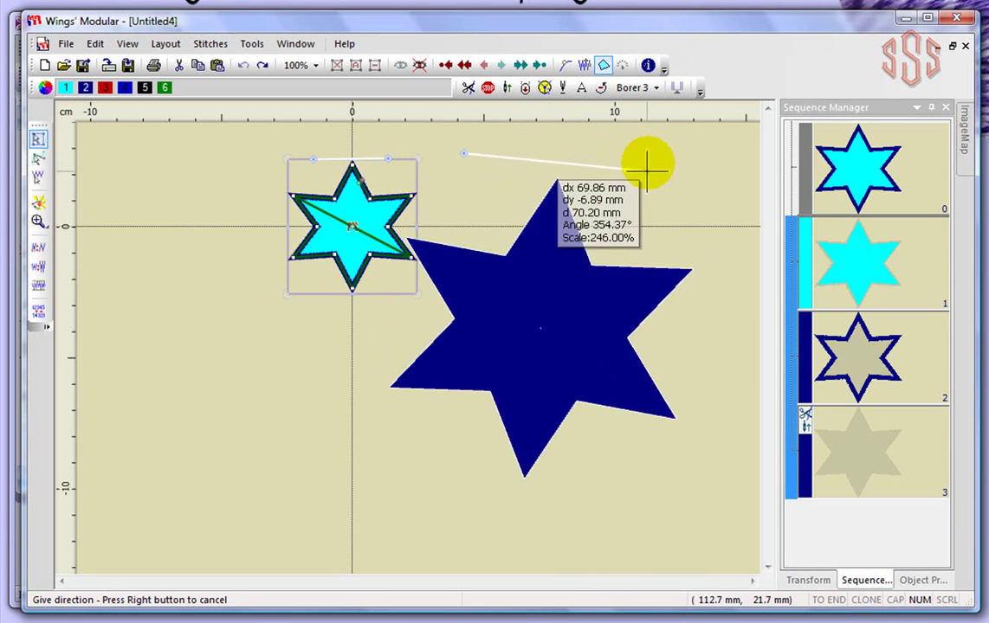
pyautogui.click(571, 144)
pyautogui.click(569, 145)
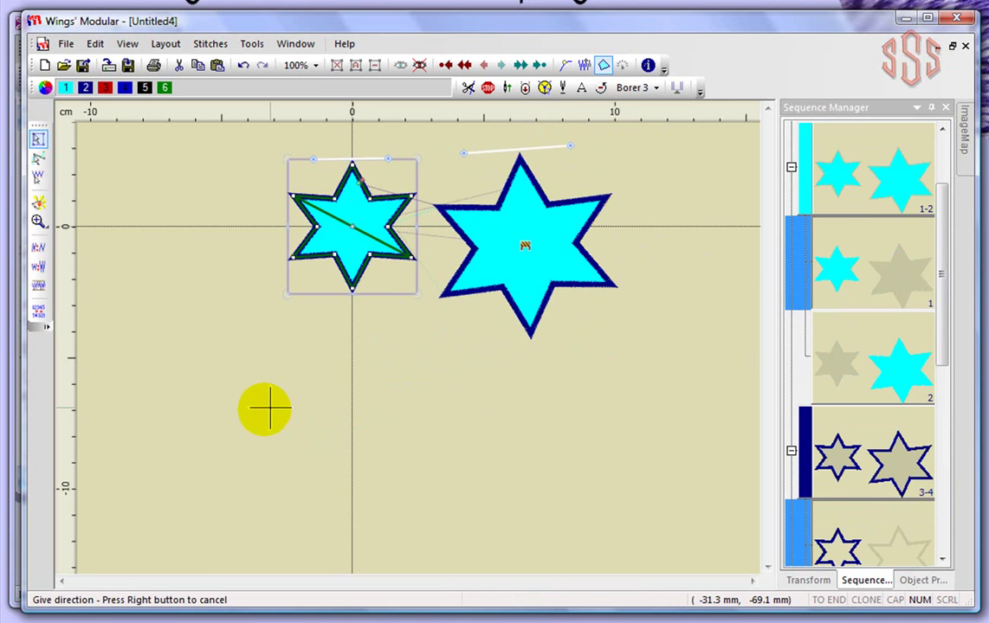
# Step: Place three more enlarged, rotated 2-point copies below, lower right of and left of the original star, then end the copying
pyautogui.click(238, 408)
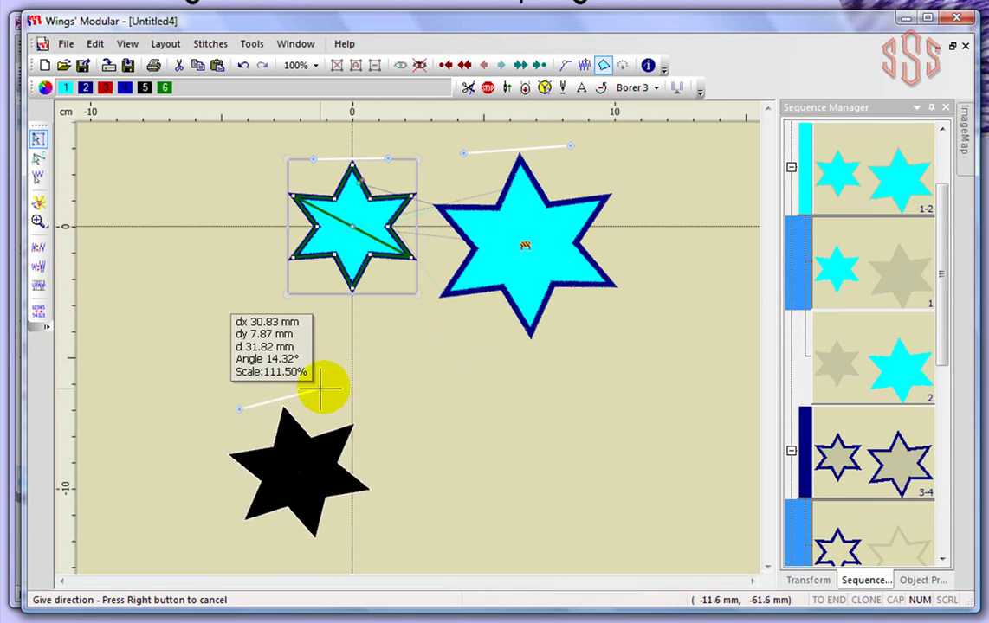
pyautogui.click(338, 351)
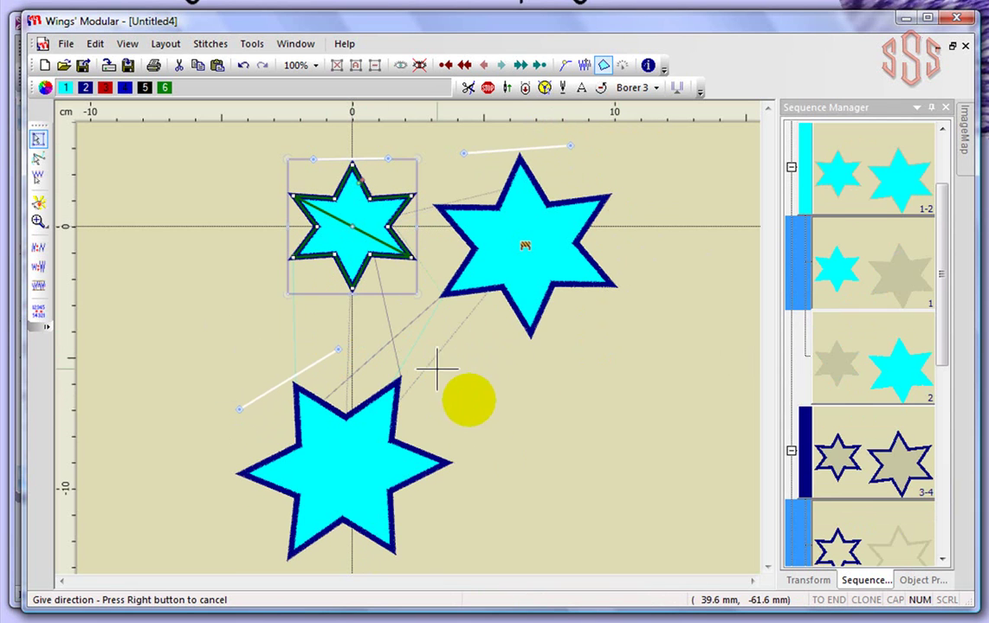
pyautogui.click(582, 350)
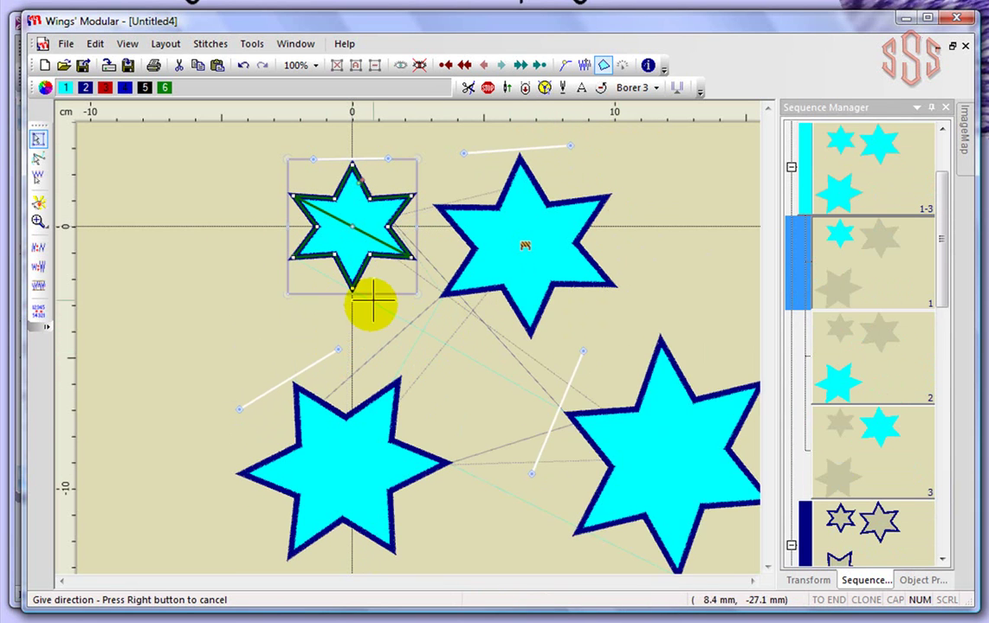
pyautogui.click(139, 177)
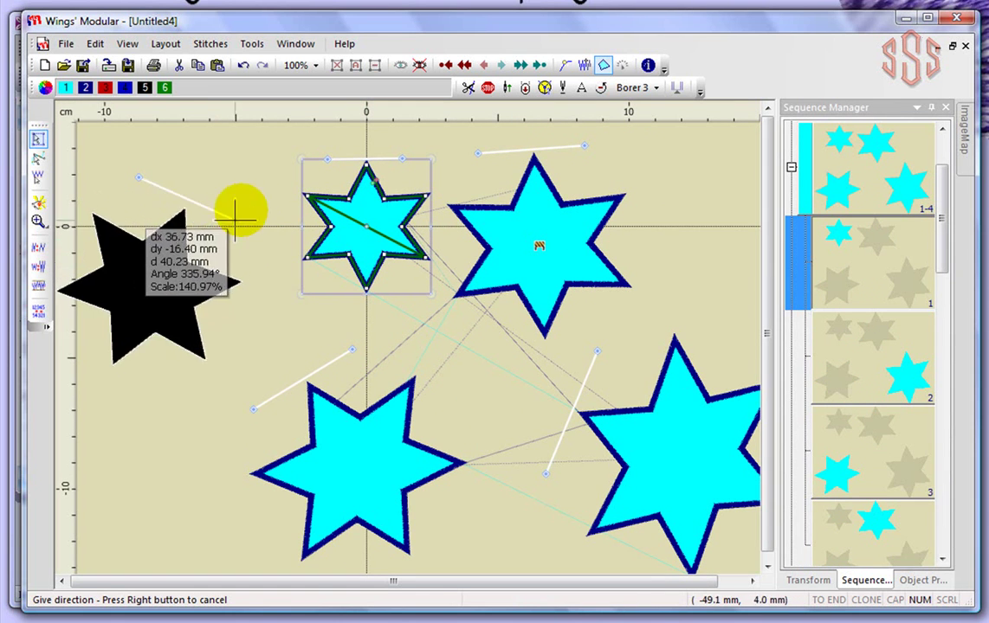
pyautogui.click(252, 195)
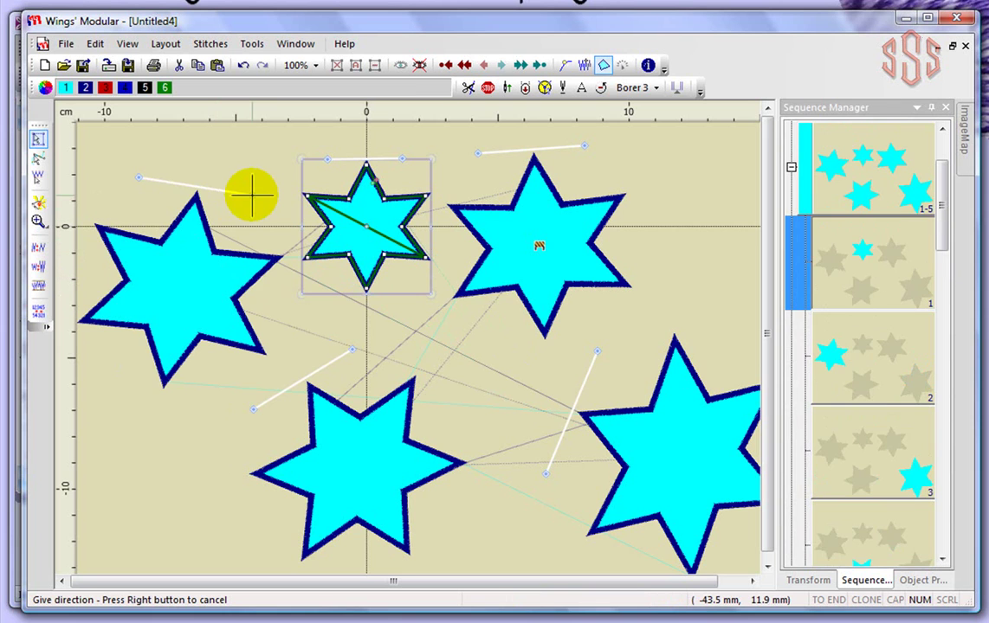
pyautogui.rightClick(265, 173)
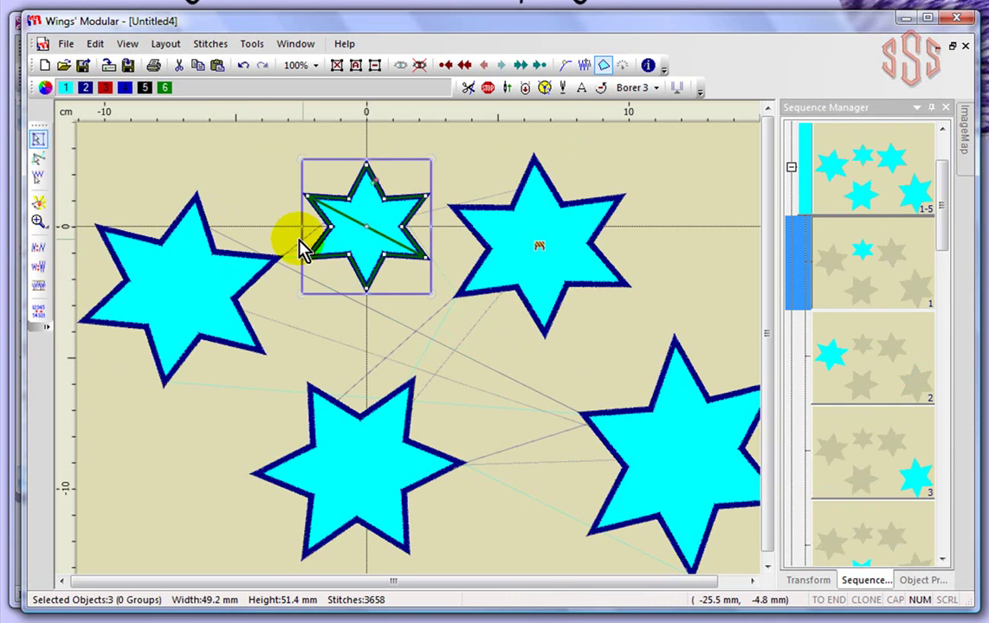
# Step: Undo all the 2-point copies so that only the original star is left
pyautogui.click(245, 69)
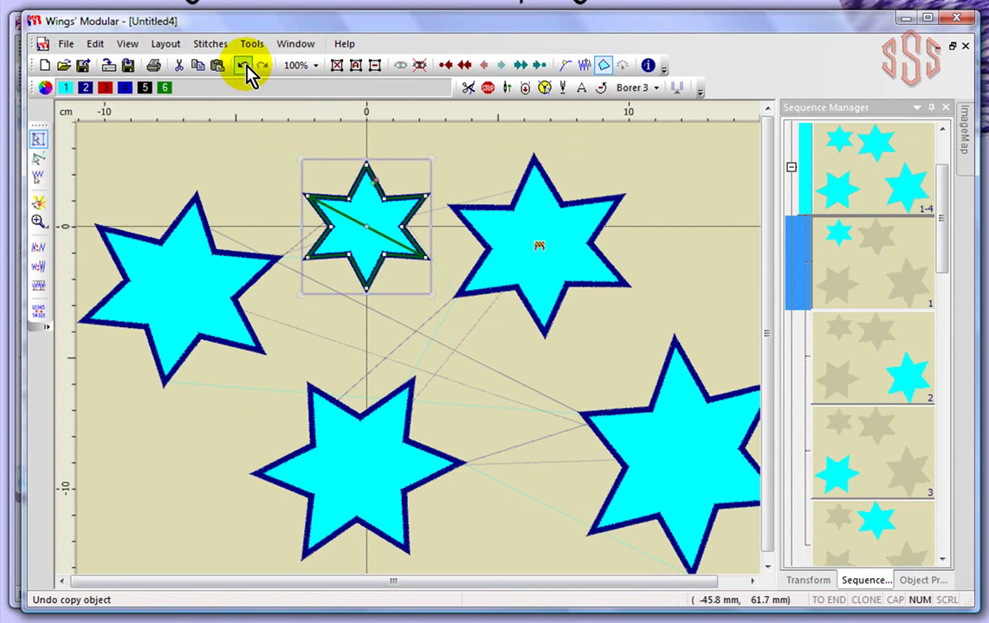
pyautogui.click(245, 68)
pyautogui.click(245, 69)
pyautogui.click(245, 69)
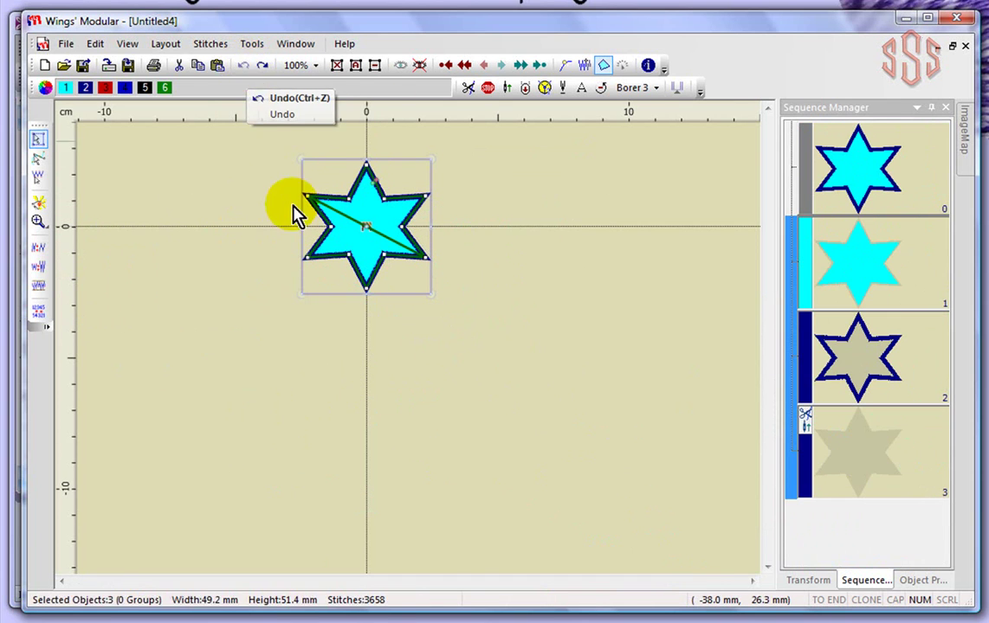
# Step: Start a 2-point copy of the selected star with a horizontal reference line about 45 mm long through the star's centre
pyautogui.click(167, 50)
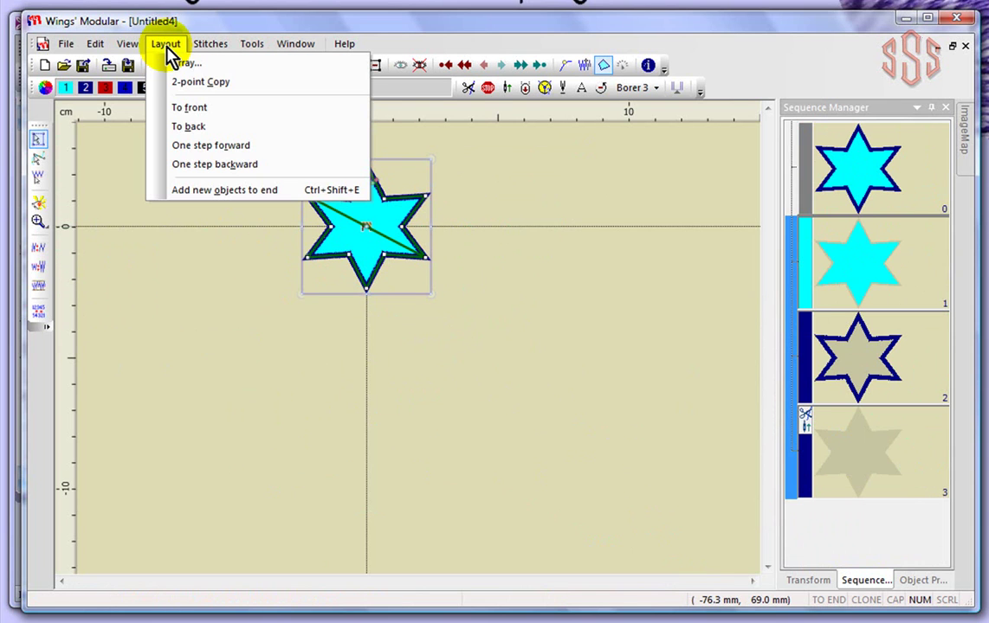
pyautogui.click(186, 83)
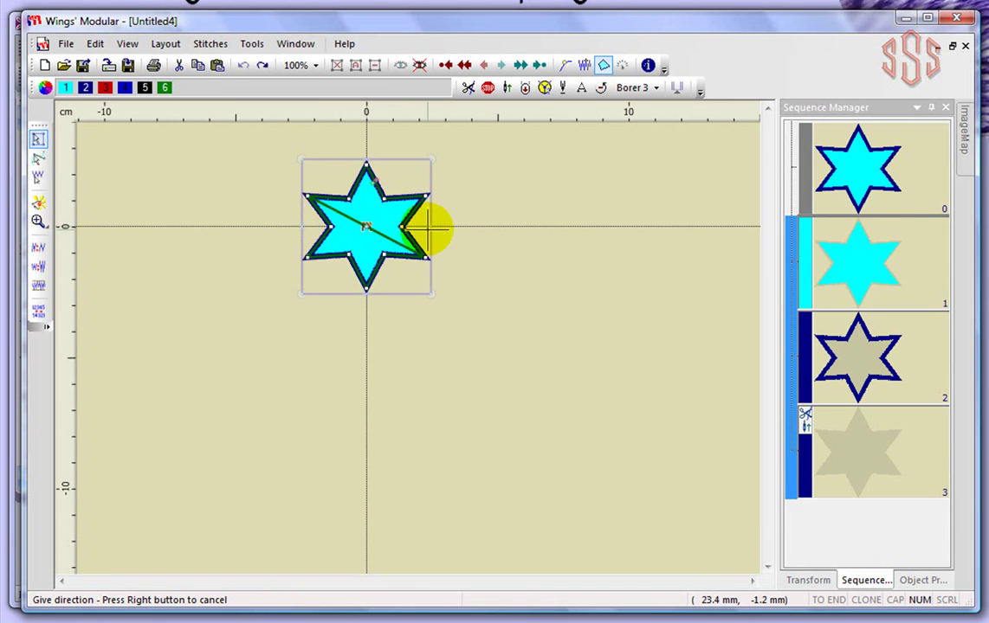
pyautogui.click(305, 227)
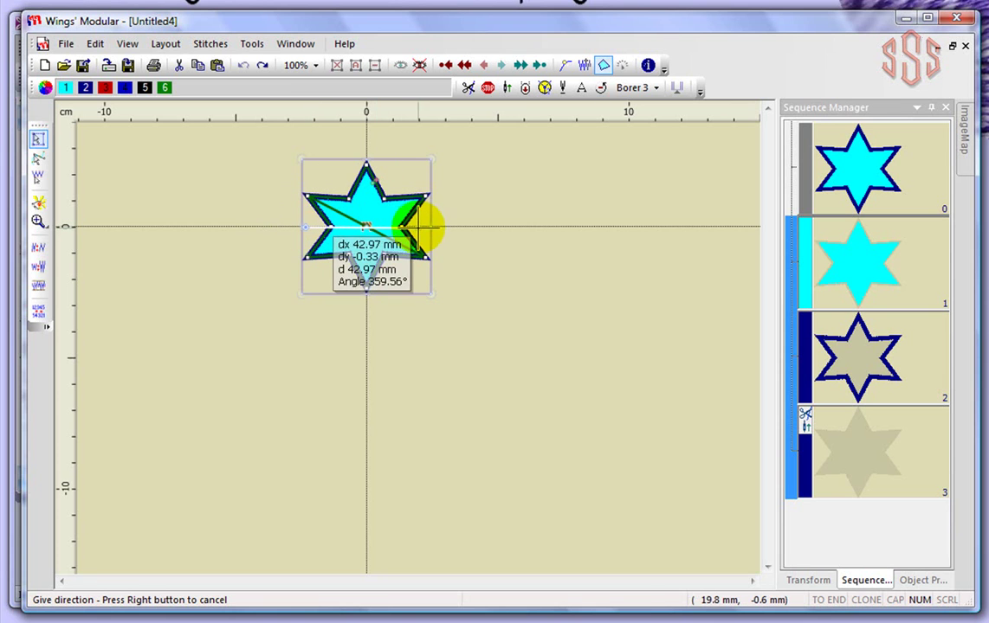
pyautogui.click(424, 227)
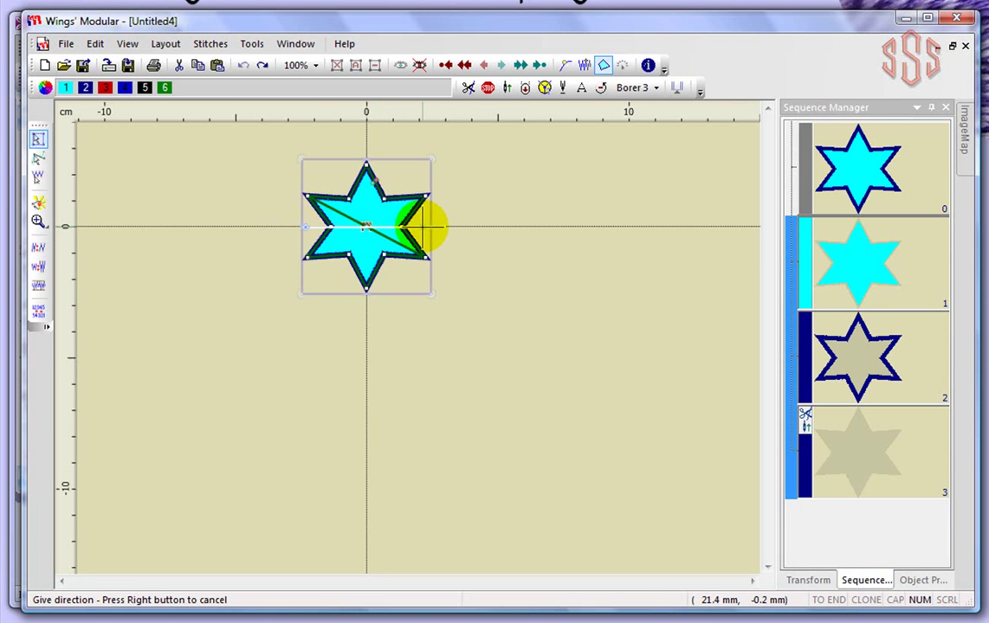
# Step: Place three enlarged, rotated copies right of, below and left of the star, the first with a target line about 66 mm long at 300.5°
pyautogui.click(518, 173)
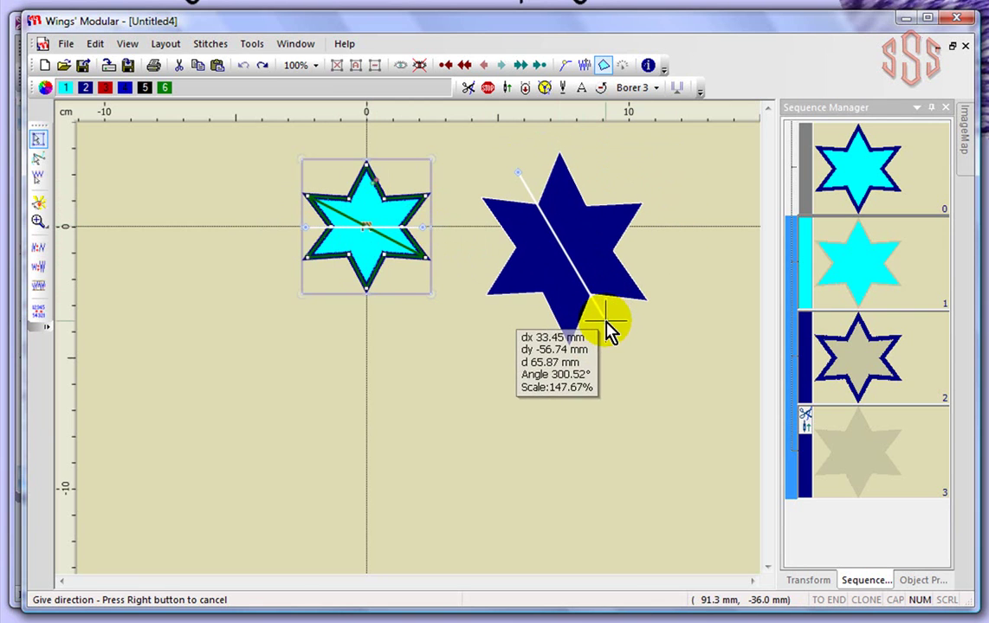
pyautogui.click(606, 322)
pyautogui.click(274, 371)
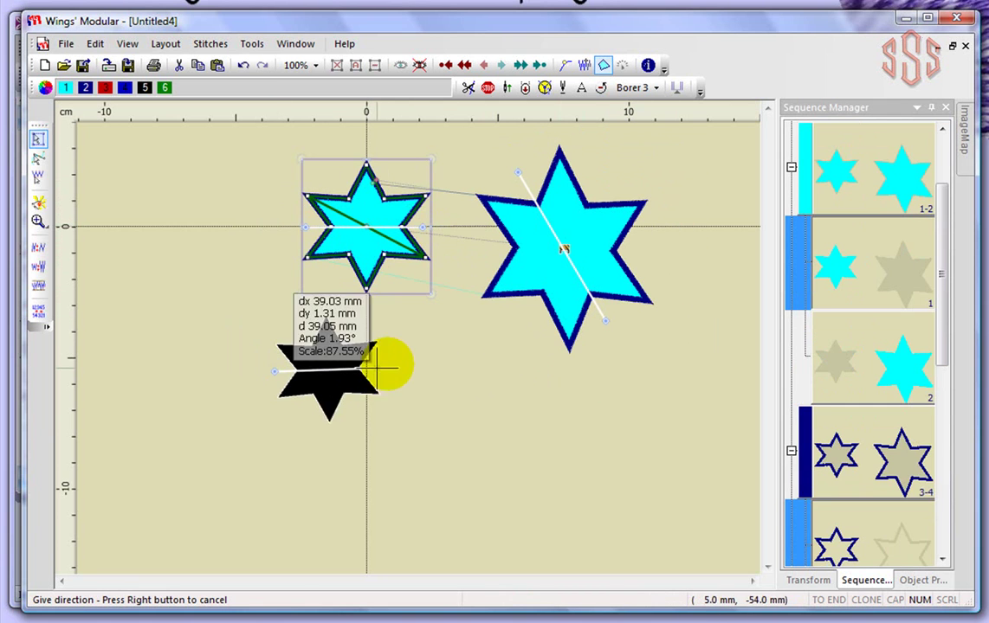
pyautogui.click(482, 382)
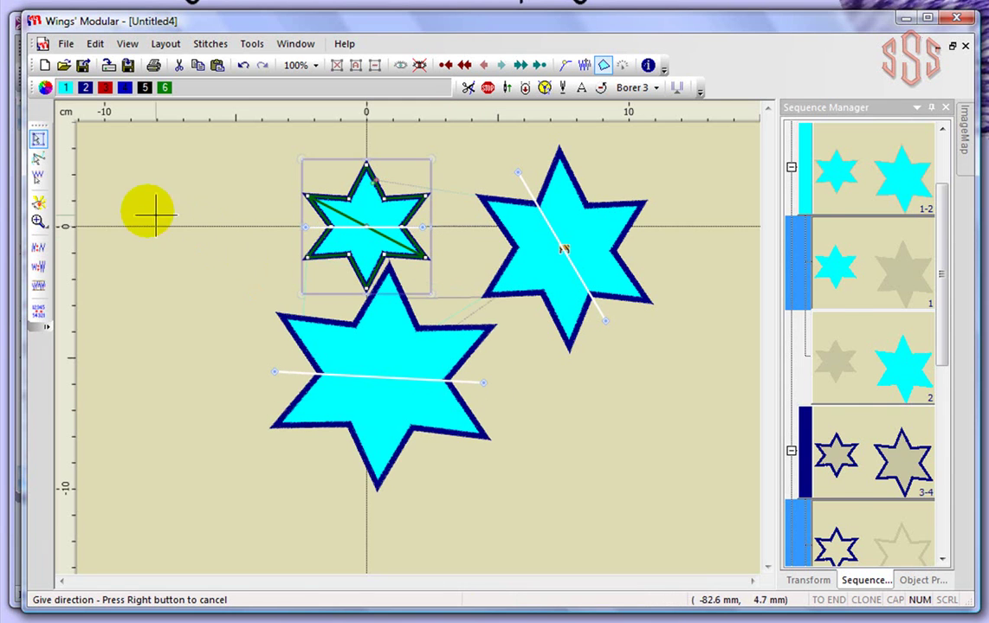
pyautogui.click(92, 178)
pyautogui.click(223, 298)
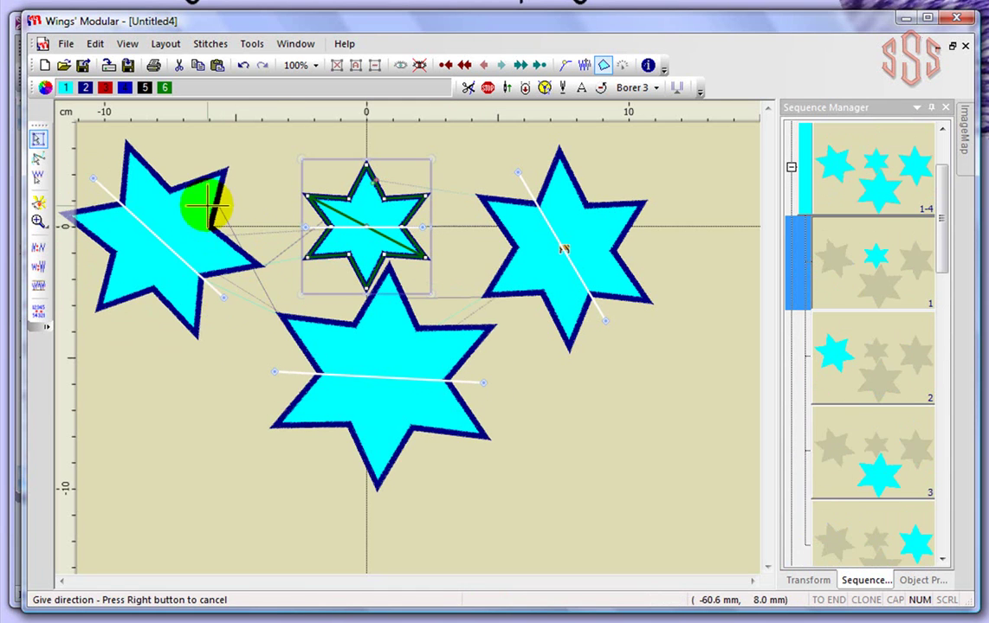
pyautogui.rightClick(270, 173)
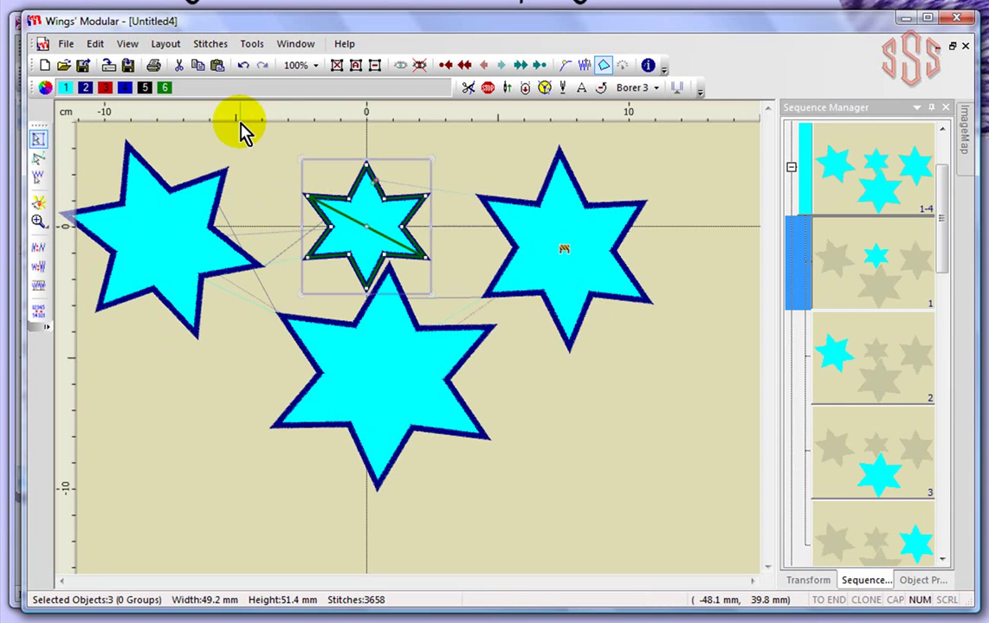
pyautogui.click(169, 45)
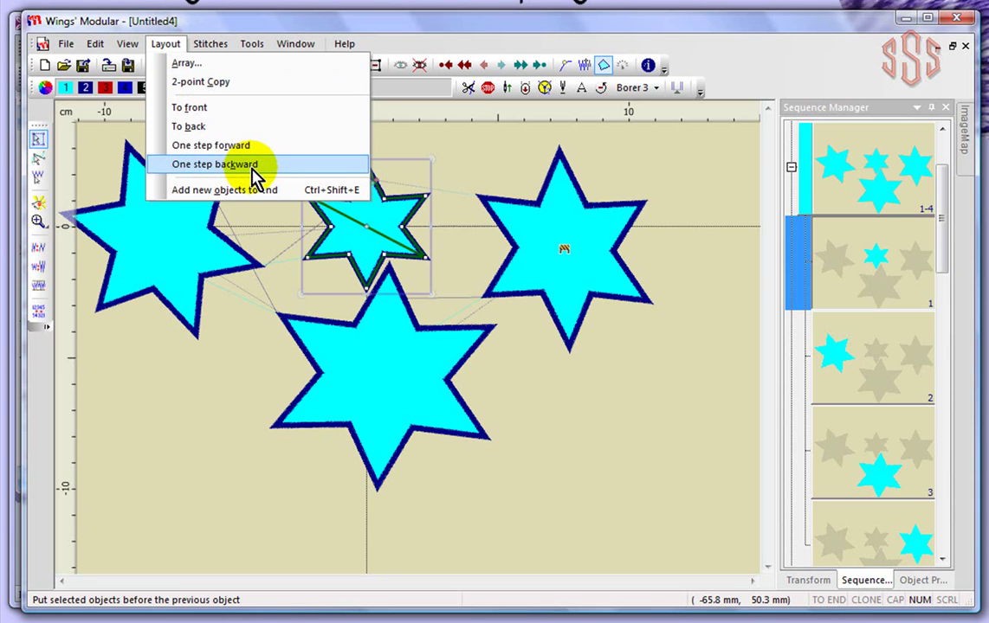
pyautogui.click(686, 172)
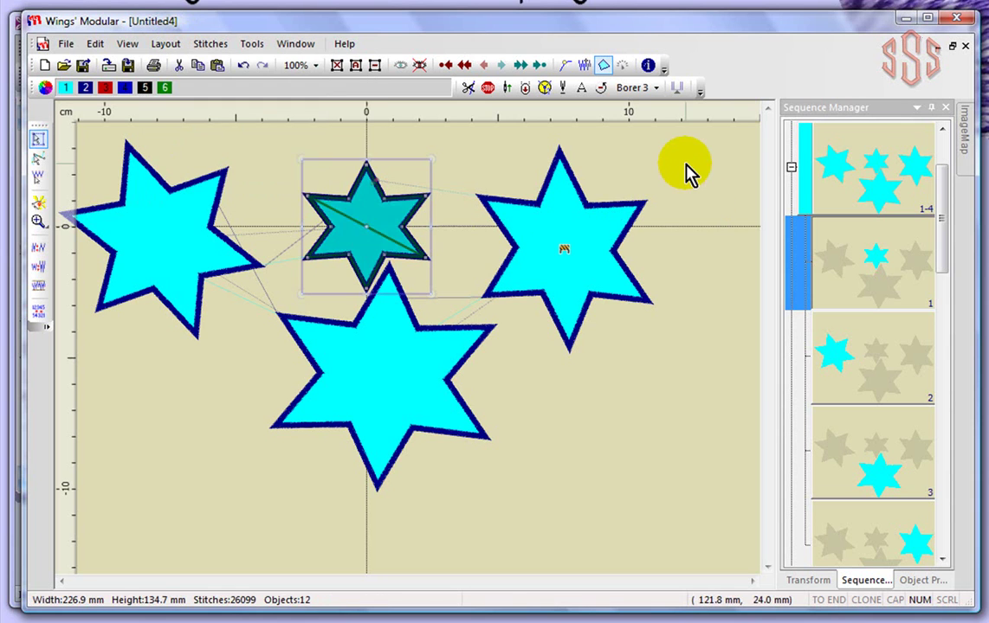
# Step: Bring the cyan fill of the rightmost star copy to the front, at the end of the sewing sequence, and clear the selection
pyautogui.click(188, 236)
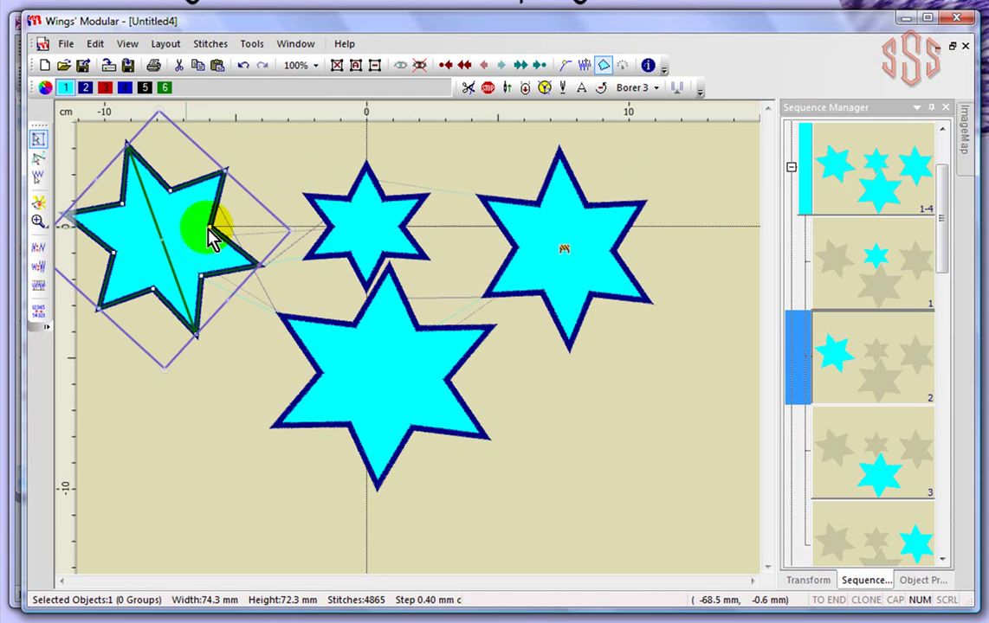
pyautogui.moveTo(942, 205); pyautogui.dragTo(945, 271)
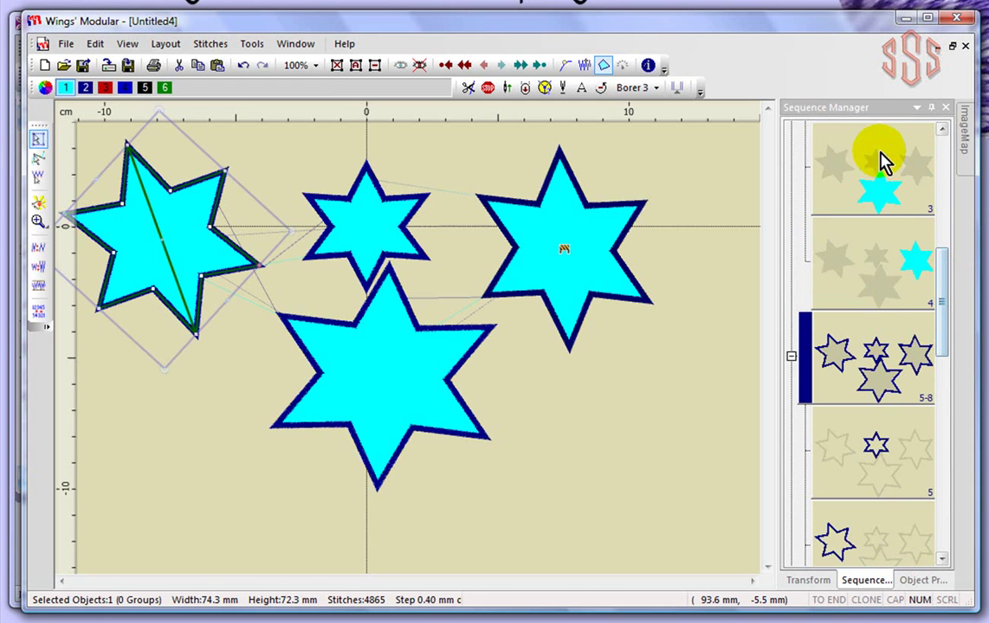
pyautogui.moveTo(946, 308); pyautogui.dragTo(945, 232)
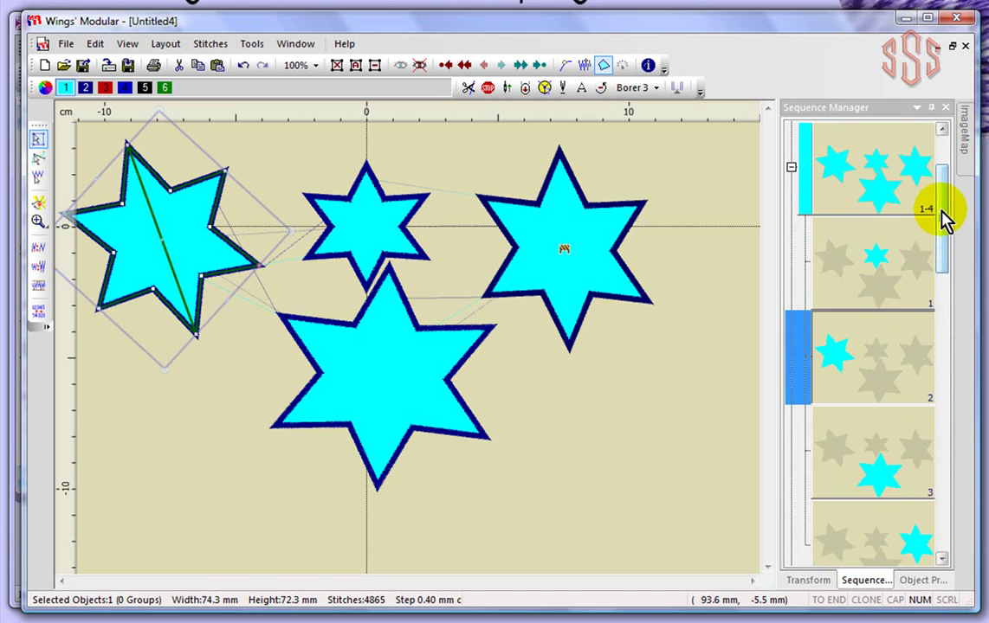
pyautogui.moveTo(944, 220); pyautogui.dragTo(944, 248)
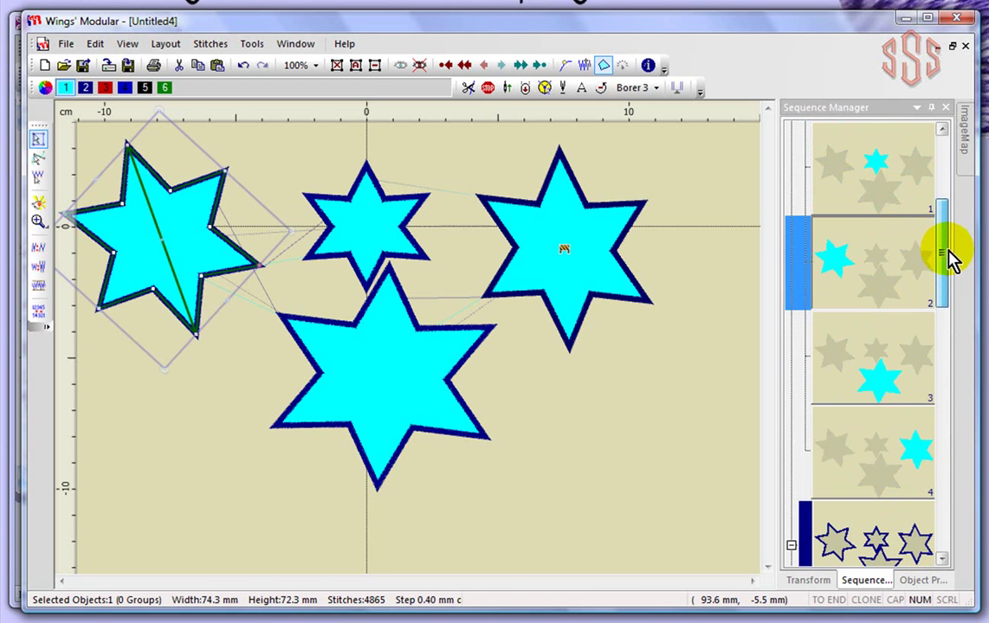
pyautogui.click(914, 452)
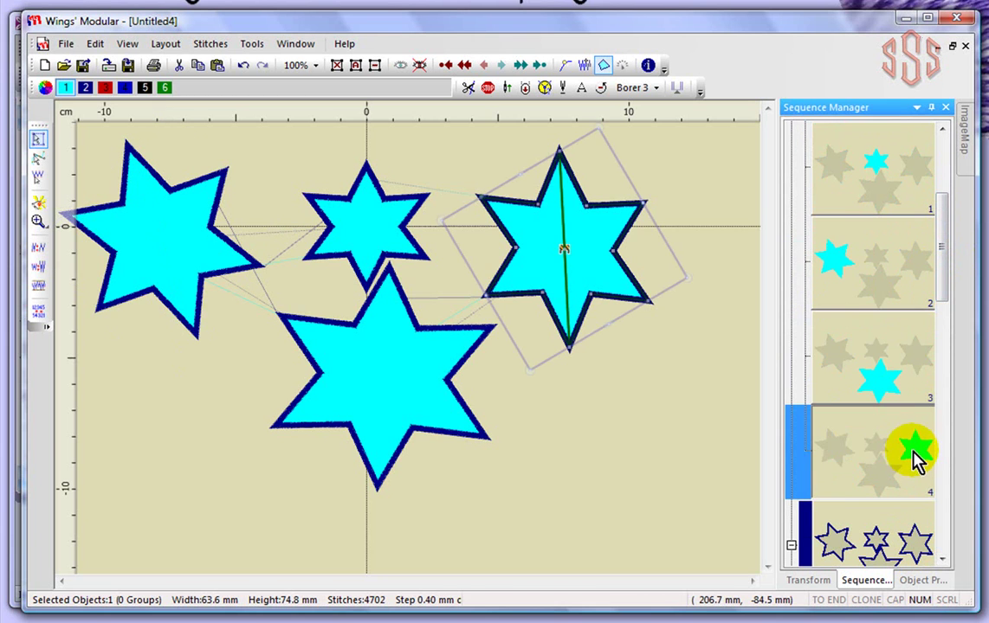
pyautogui.click(164, 44)
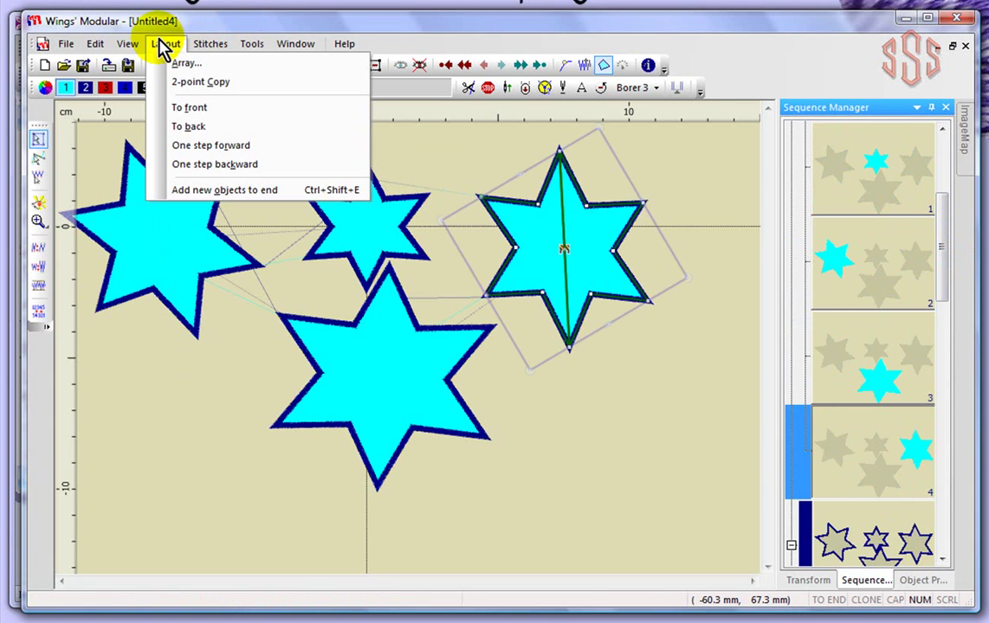
pyautogui.click(197, 109)
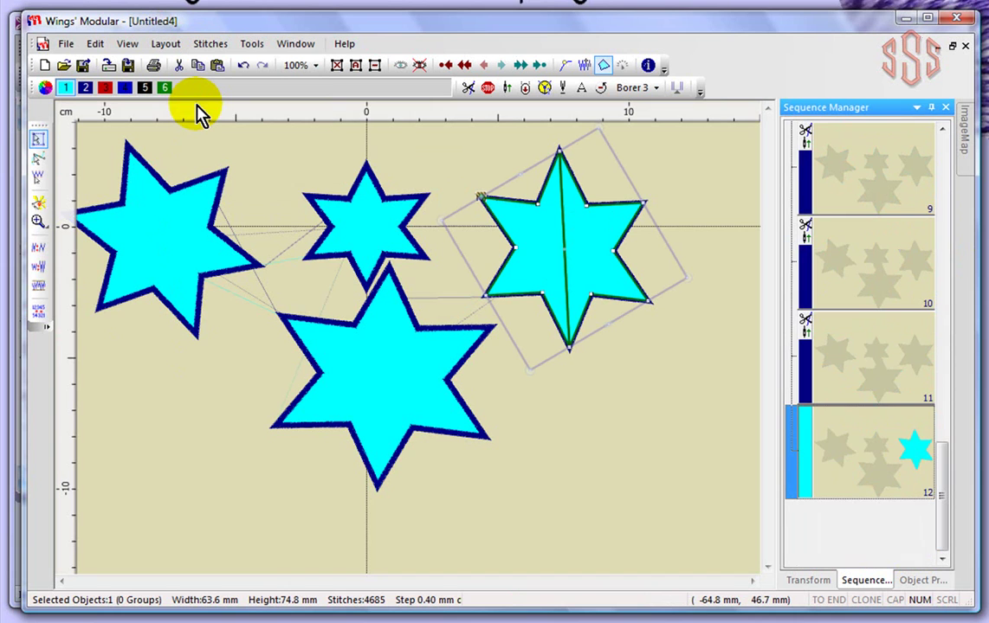
pyautogui.click(708, 431)
# Step: Check the moved star fill's place in the sewing sequence, from the last object back to the first
pyautogui.click(929, 414)
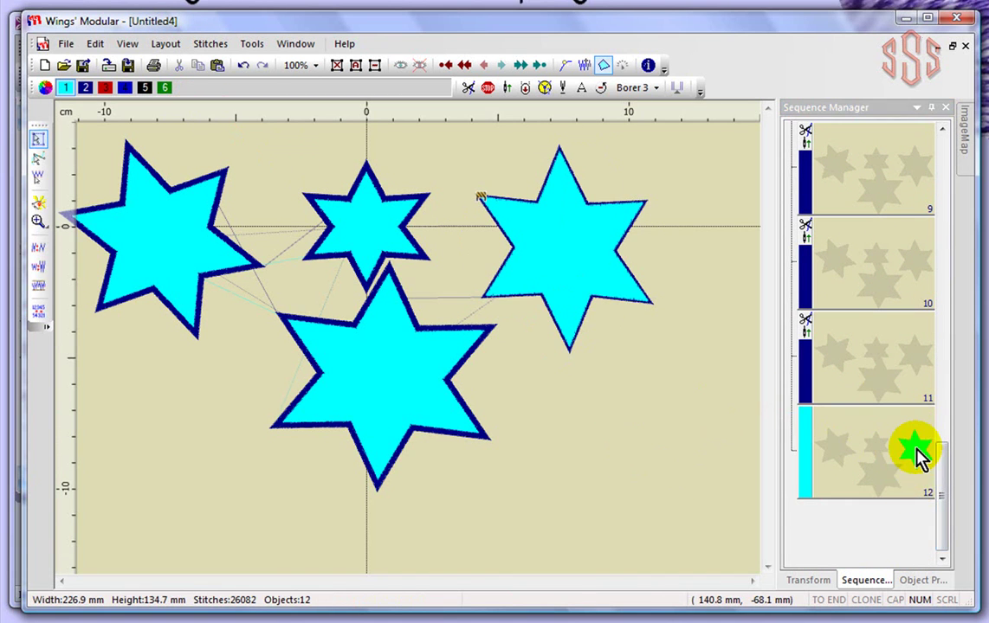
pyautogui.click(919, 463)
pyautogui.moveTo(943, 472); pyautogui.dragTo(952, 504)
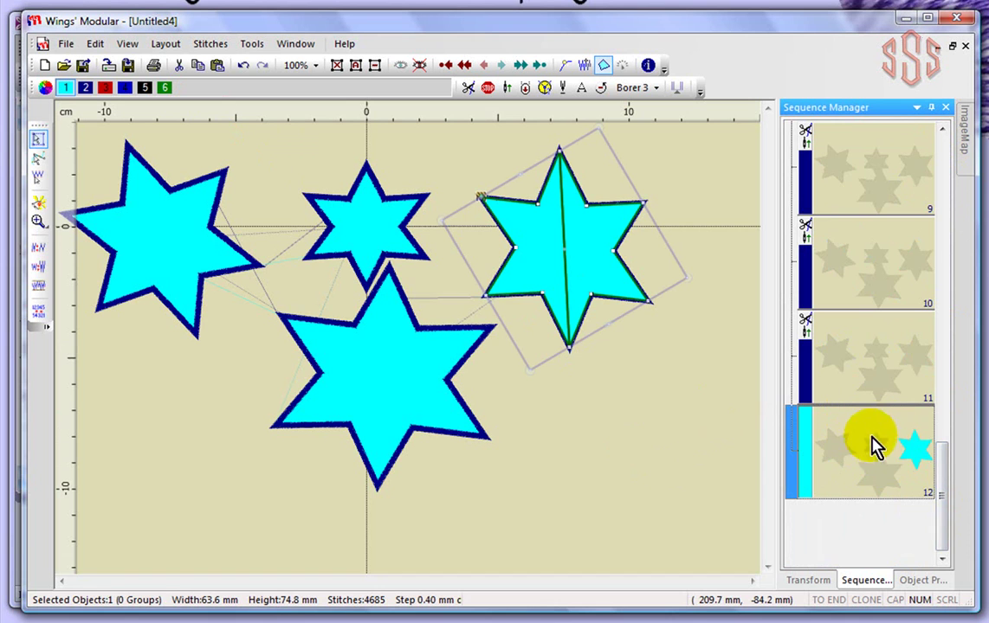
pyautogui.moveTo(949, 475); pyautogui.dragTo(950, 160)
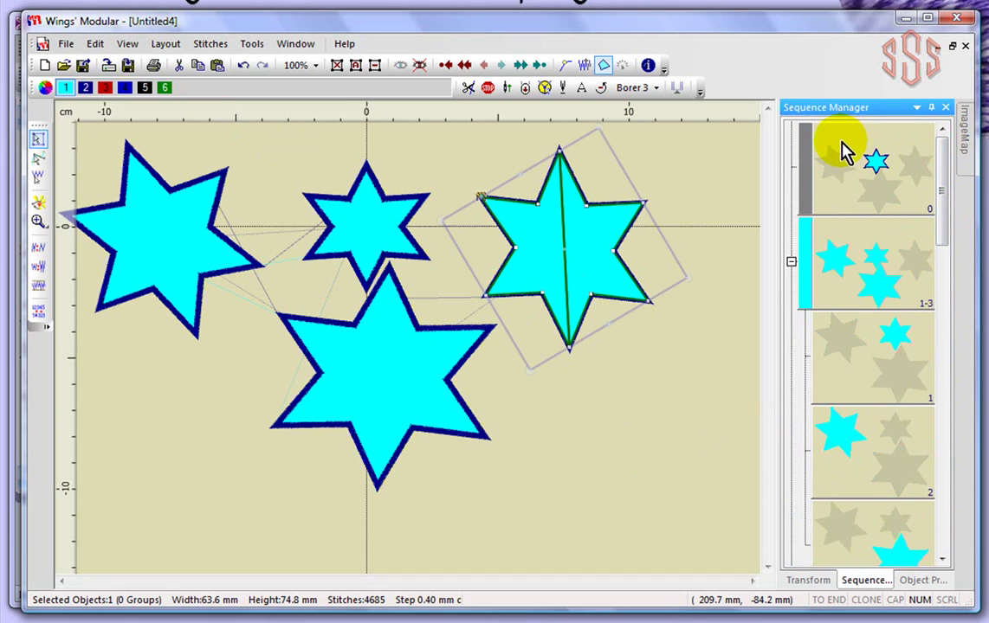
pyautogui.click(669, 414)
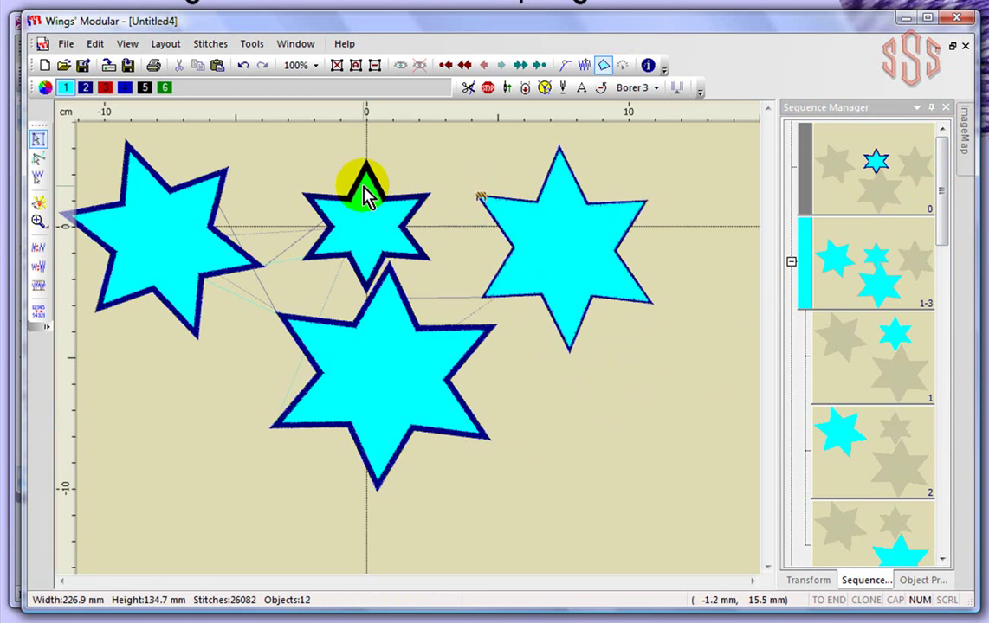
pyautogui.click(362, 216)
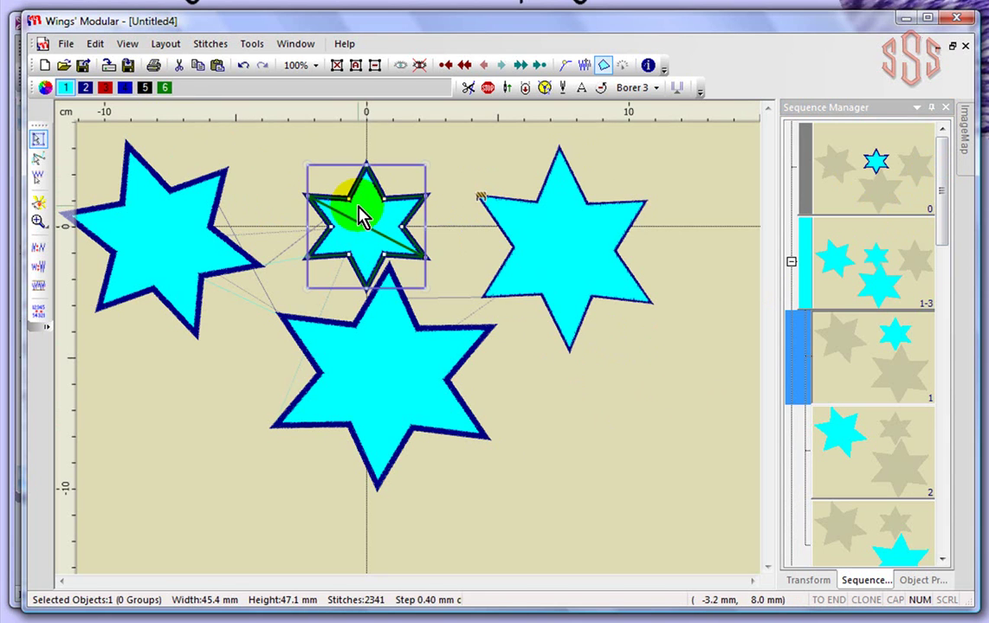
pyautogui.click(167, 45)
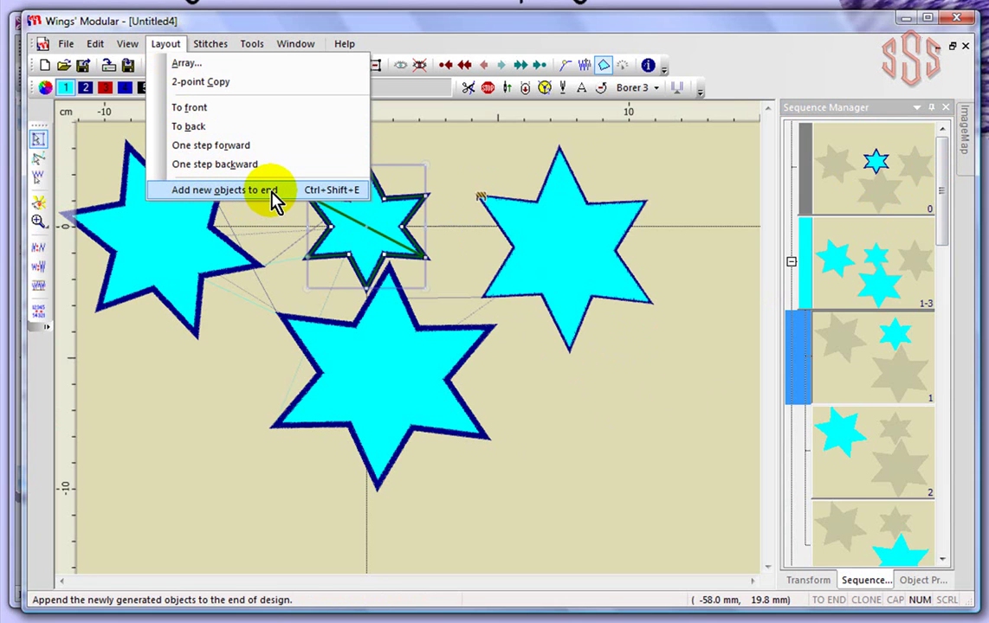
pyautogui.click(664, 194)
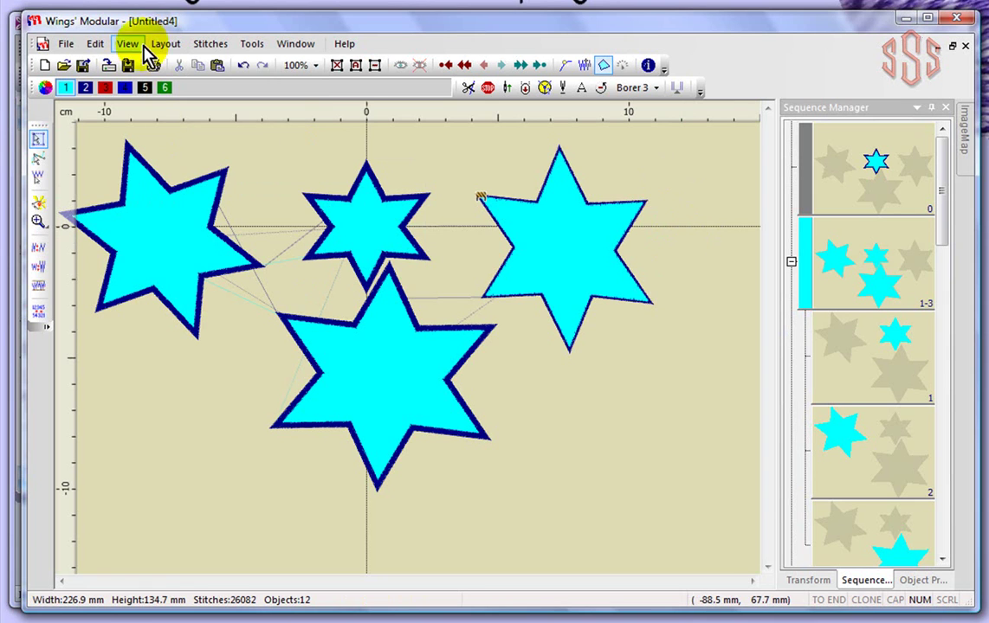
pyautogui.click(167, 47)
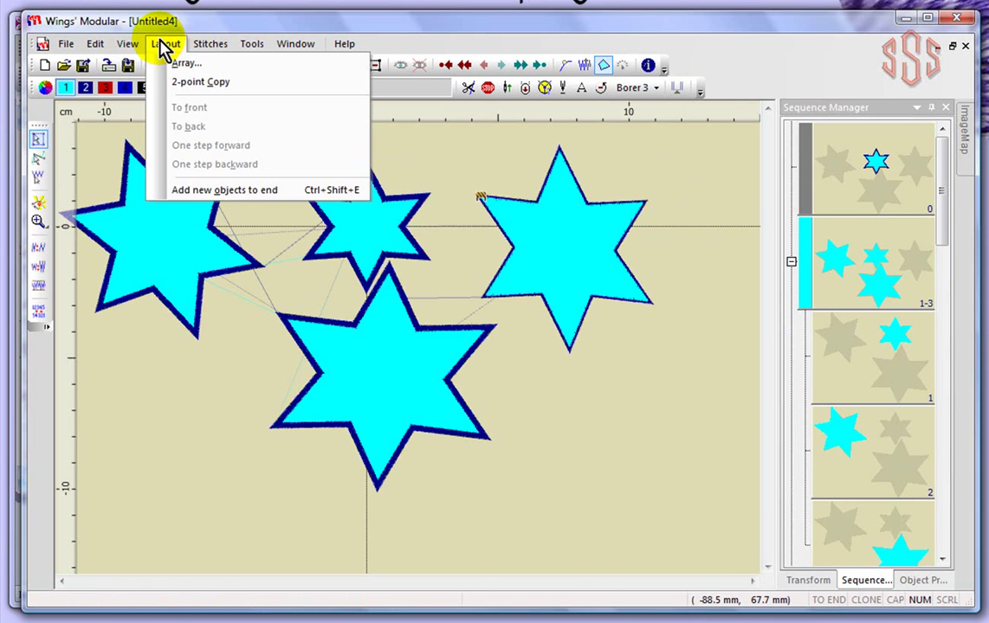